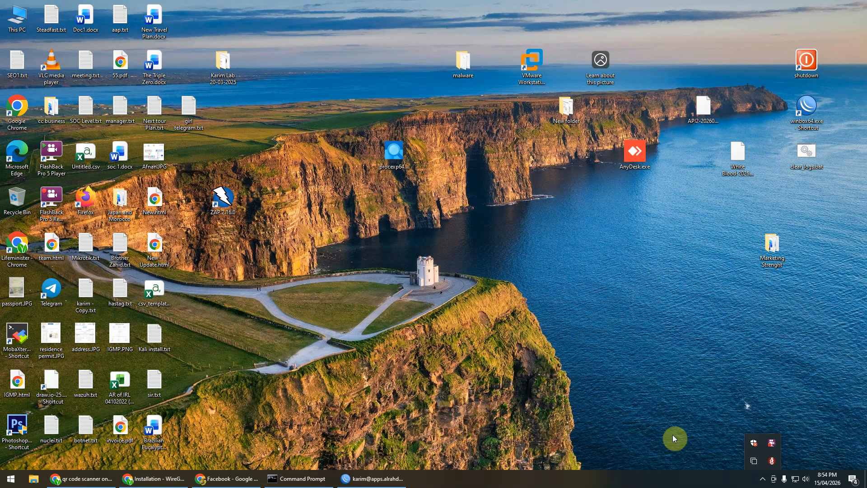
Step: Return to the WinBox router session and close the IP Service List
{"action": "left_click", "coordinate": [673, 435]}
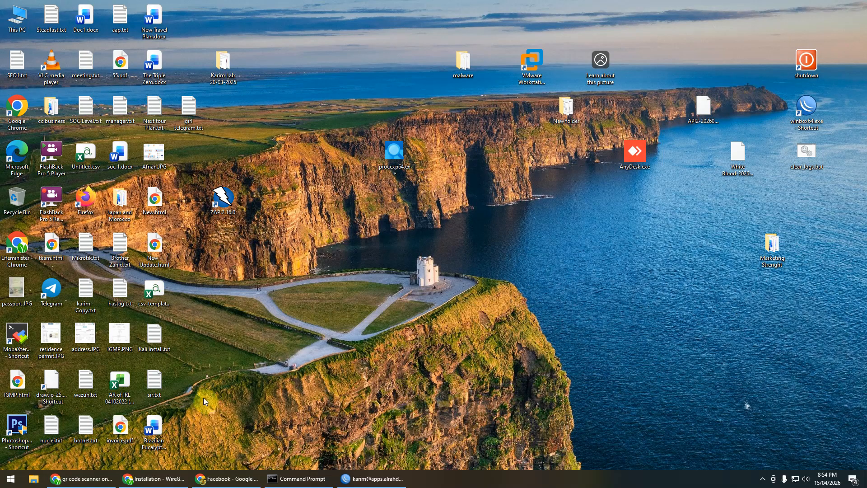
{"action": "left_click", "coordinate": [367, 481]}
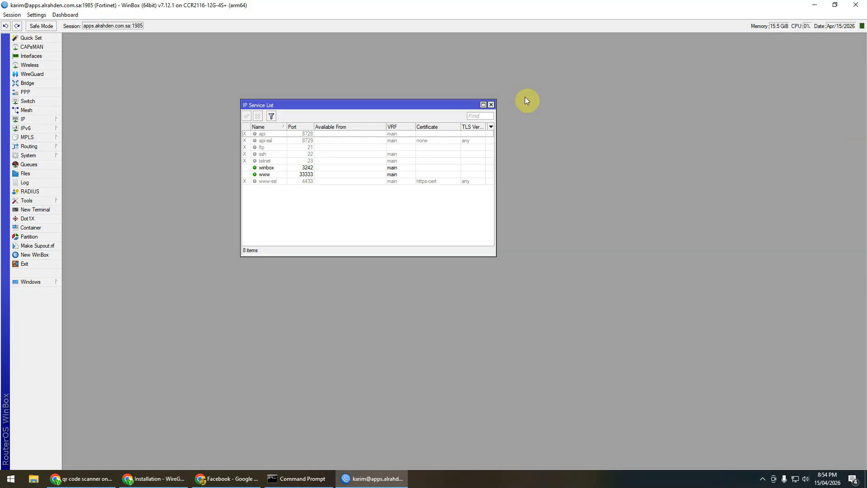
{"action": "left_click", "coordinate": [491, 105]}
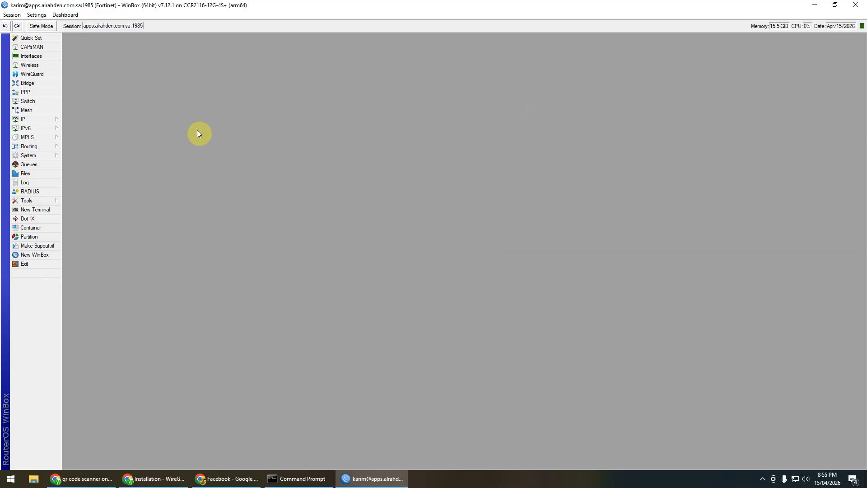
Step: Open System > Resources and check architecture arm64 and version 7.12.1 (stable)
{"action": "left_click", "coordinate": [51, 120]}
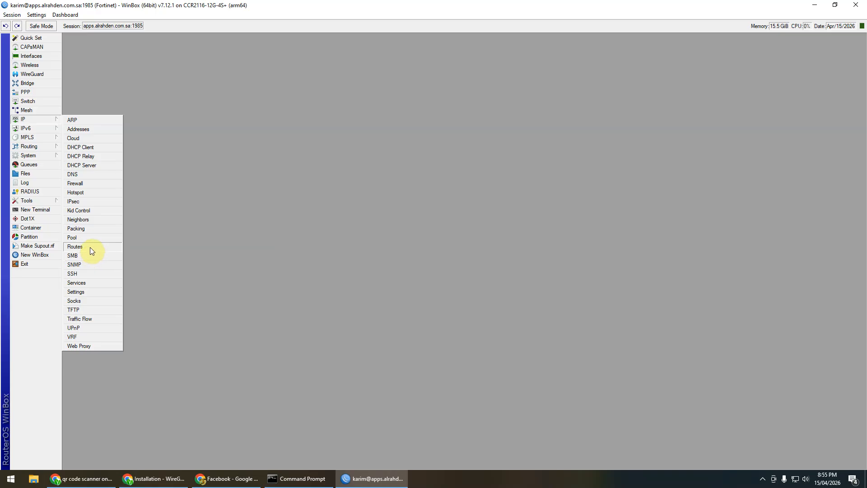
{"action": "mouse_move", "coordinate": [45, 150]}
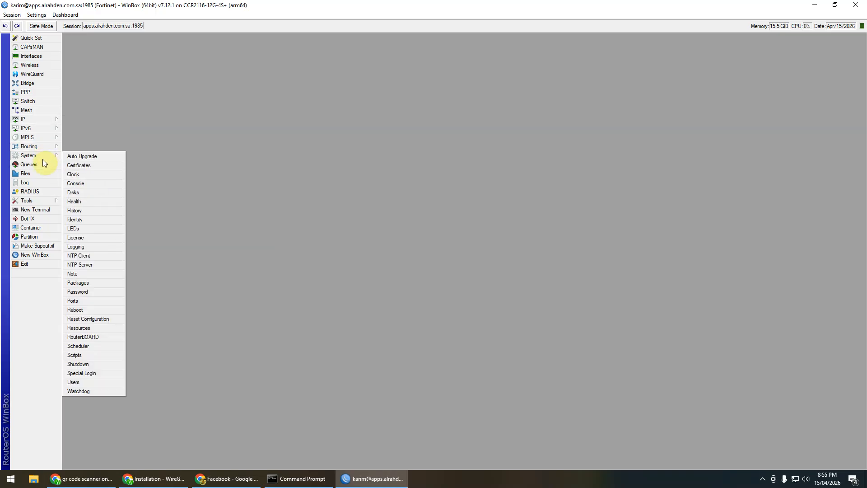
{"action": "left_click", "coordinate": [86, 327]}
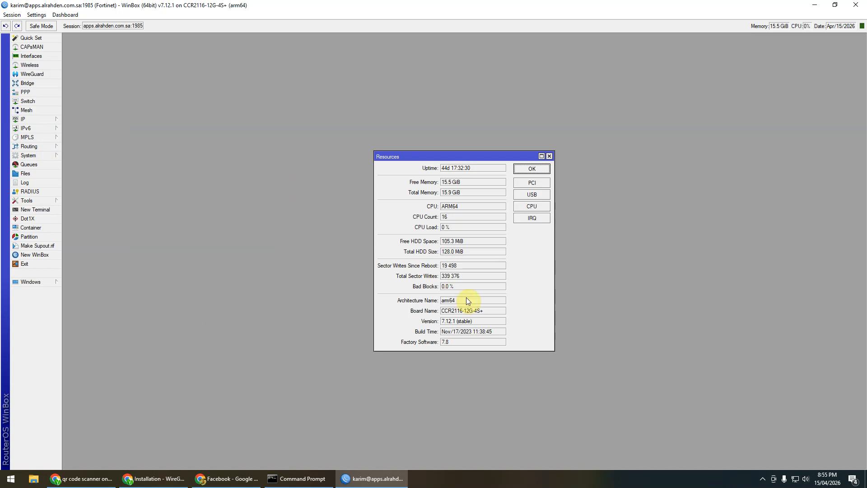
{"action": "left_click_drag", "start_coordinate": [466, 300], "coordinate": [440, 302]}
{"action": "left_click_drag", "start_coordinate": [478, 324], "coordinate": [435, 325]}
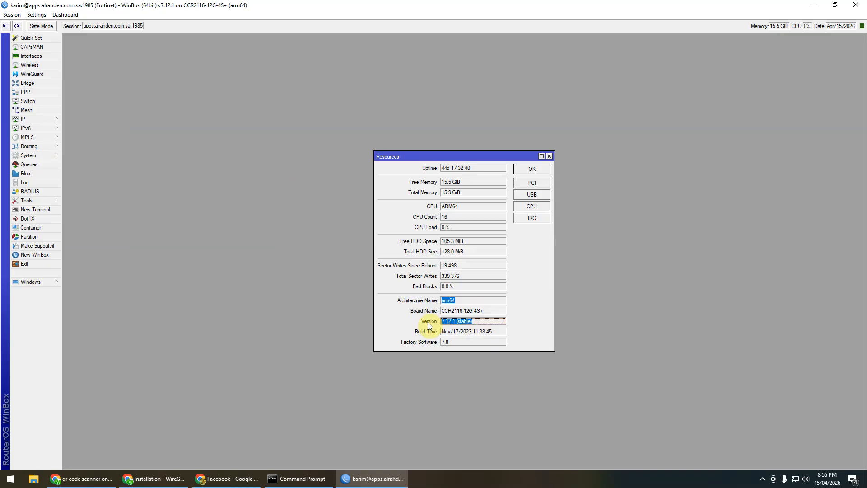
{"action": "left_click", "coordinate": [473, 324]}
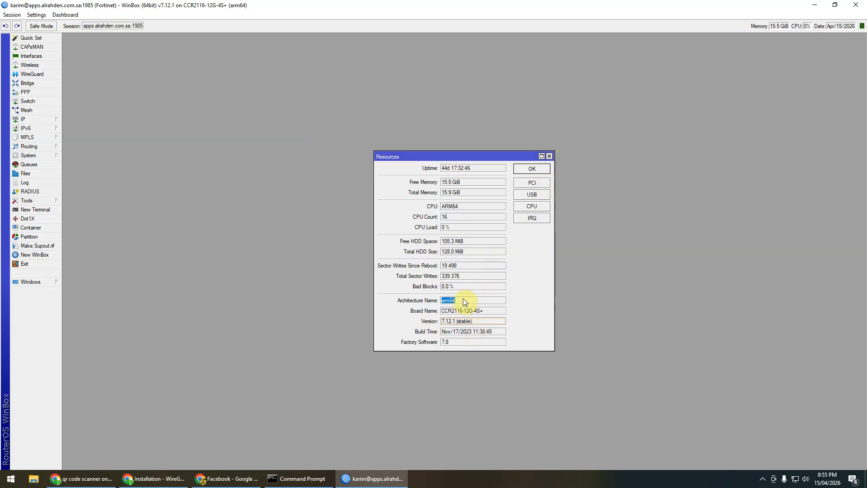
Step: Close the Resources window and open the IP > Cloud settings
{"action": "left_click", "coordinate": [550, 156]}
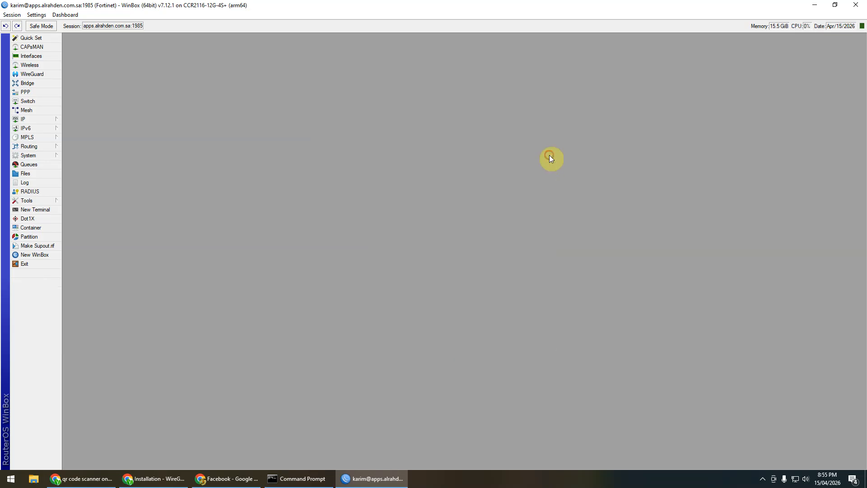
{"action": "left_click", "coordinate": [56, 120]}
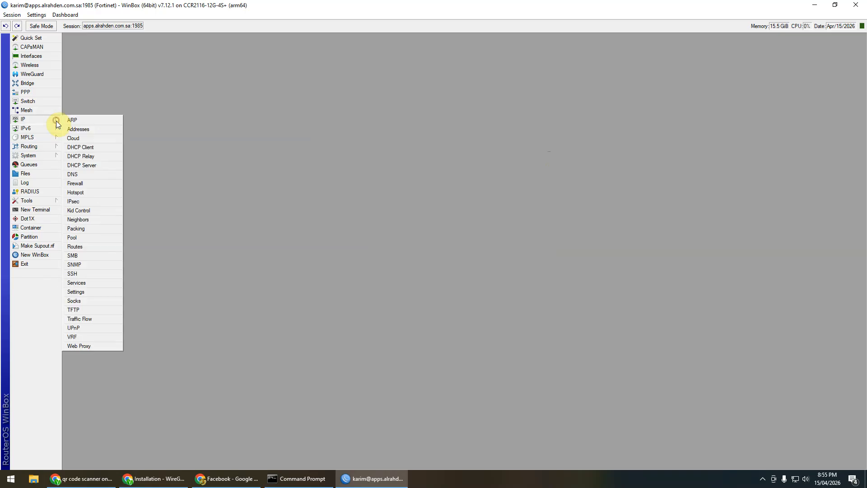
{"action": "left_click", "coordinate": [91, 141]}
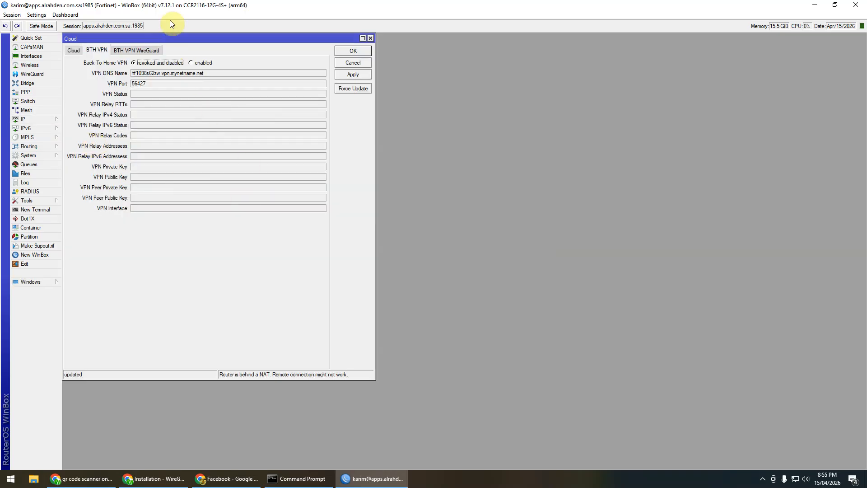
{"action": "left_click_drag", "start_coordinate": [167, 37], "coordinate": [308, 43]}
Step: Leave DDNS Enabled ticked on the Cloud tab and switch to BTH VPN
{"action": "left_click", "coordinate": [221, 54]}
{"action": "left_click", "coordinate": [276, 69]}
{"action": "left_click", "coordinate": [270, 72]}
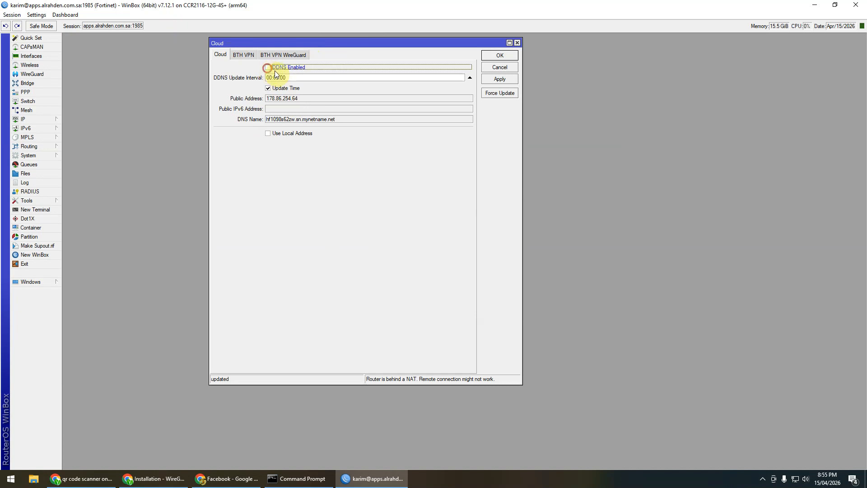
{"action": "left_click", "coordinate": [270, 72]}
{"action": "left_click", "coordinate": [248, 55]}
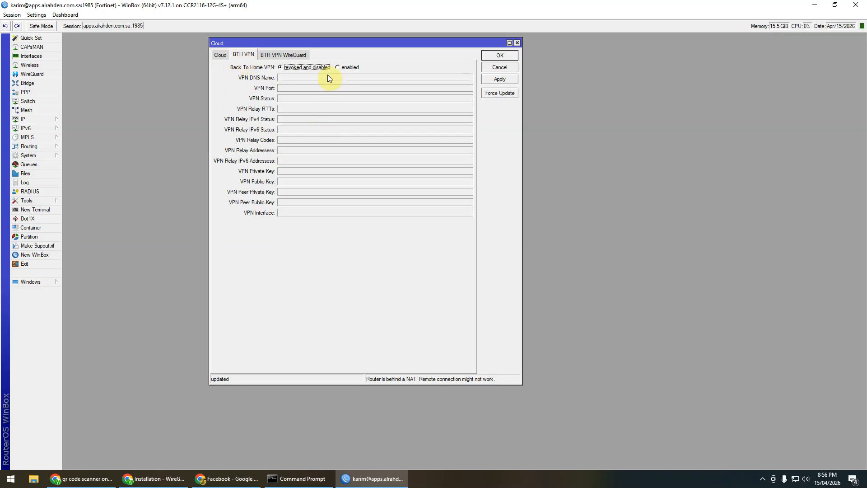
Step: Enable and apply Back To Home VPN, then view its WireGuard client config and QR code
{"action": "left_click", "coordinate": [342, 68]}
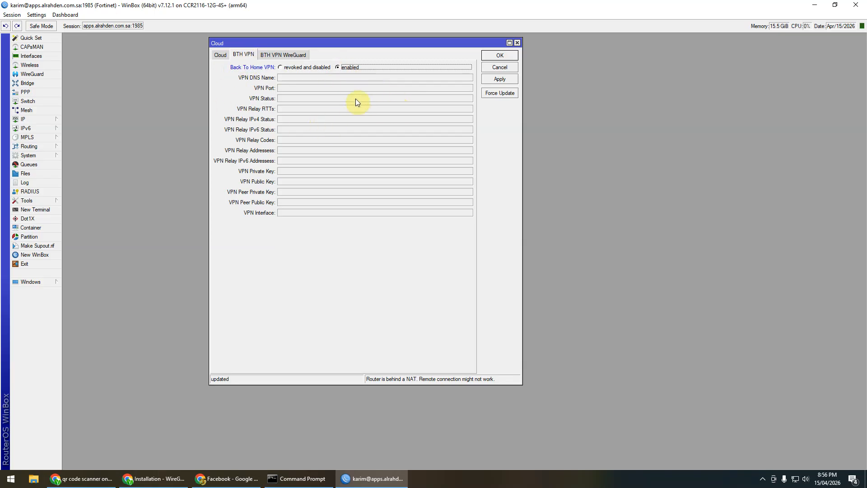
{"action": "left_click", "coordinate": [500, 82]}
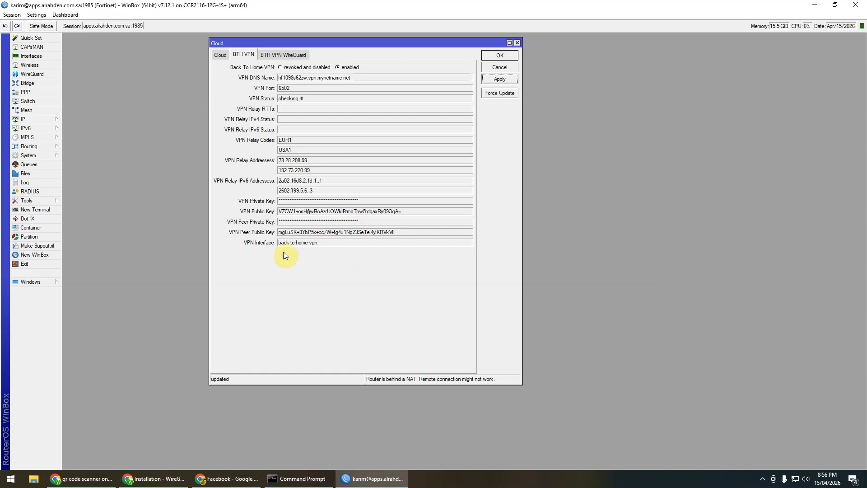
{"action": "left_click_drag", "start_coordinate": [332, 241], "coordinate": [296, 251]}
{"action": "left_click", "coordinate": [386, 221]}
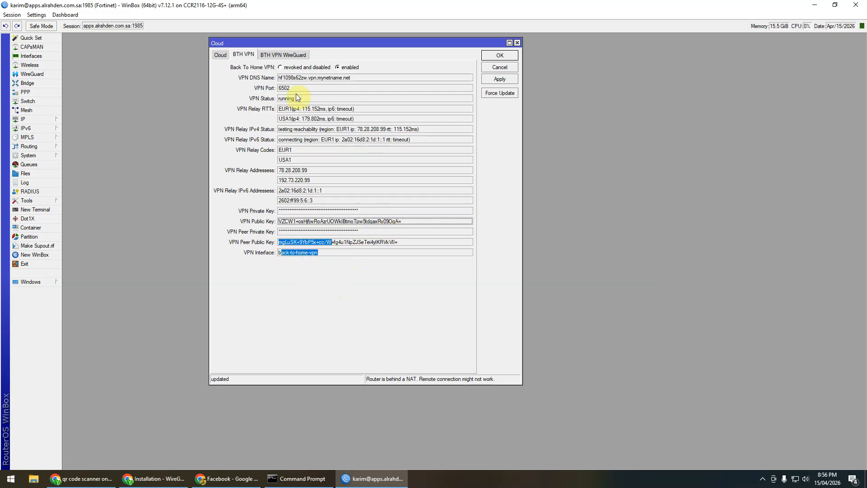
{"action": "left_click", "coordinate": [283, 54]}
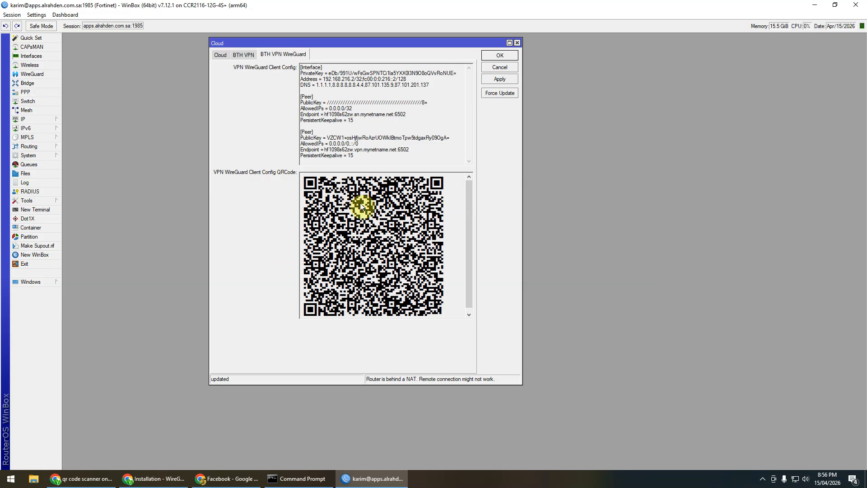
Step: Enlarge the Cloud settings window and launch Snipping Tool from Start search
{"action": "left_click_drag", "start_coordinate": [300, 67], "coordinate": [398, 151]}
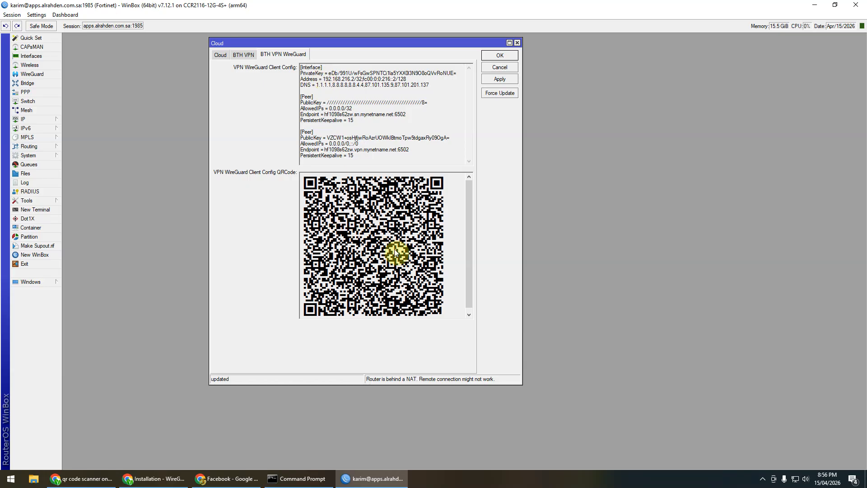
{"action": "left_click_drag", "start_coordinate": [520, 383], "coordinate": [579, 448]}
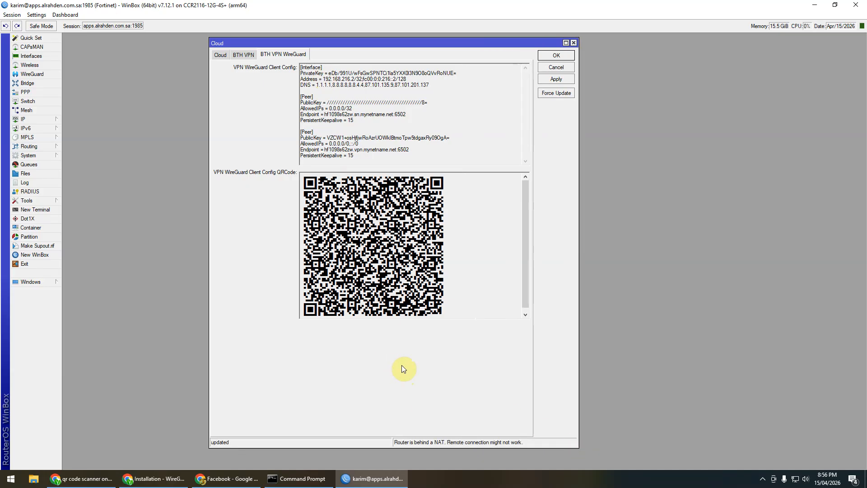
{"action": "key", "text": "super"}
{"action": "type", "text": "snip"}
{"action": "key", "text": "Return"}
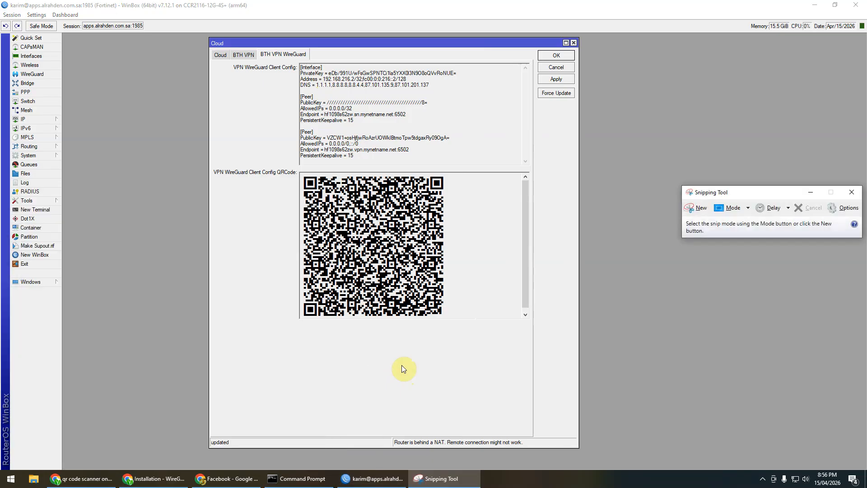
Step: Snip the WireGuard QR code area and save the capture as qr
{"action": "left_click", "coordinate": [698, 208]}
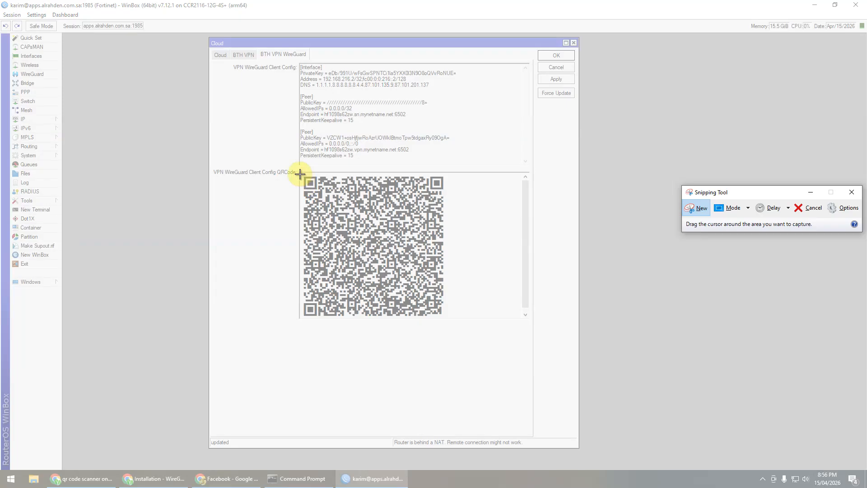
{"action": "left_click_drag", "start_coordinate": [302, 175], "coordinate": [446, 319]}
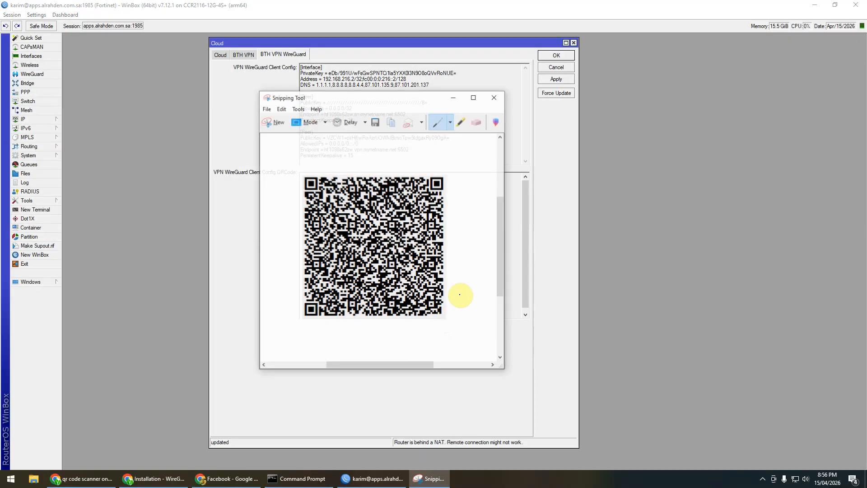
{"action": "left_click", "coordinate": [375, 123]}
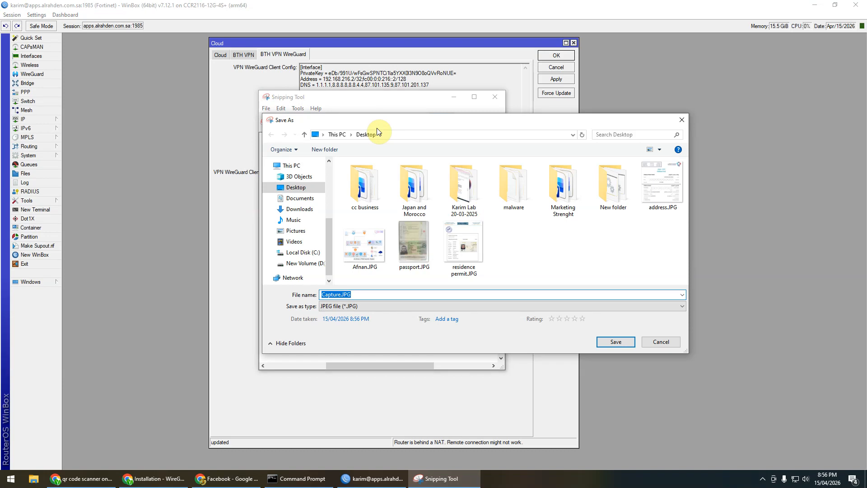
{"action": "type", "text": "qr"}
{"action": "key", "text": "Return"}
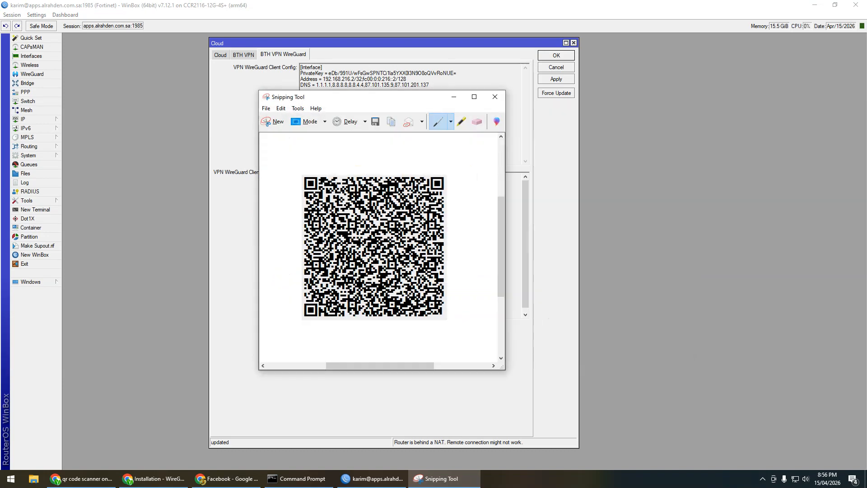
{"action": "left_click", "coordinate": [154, 478]}
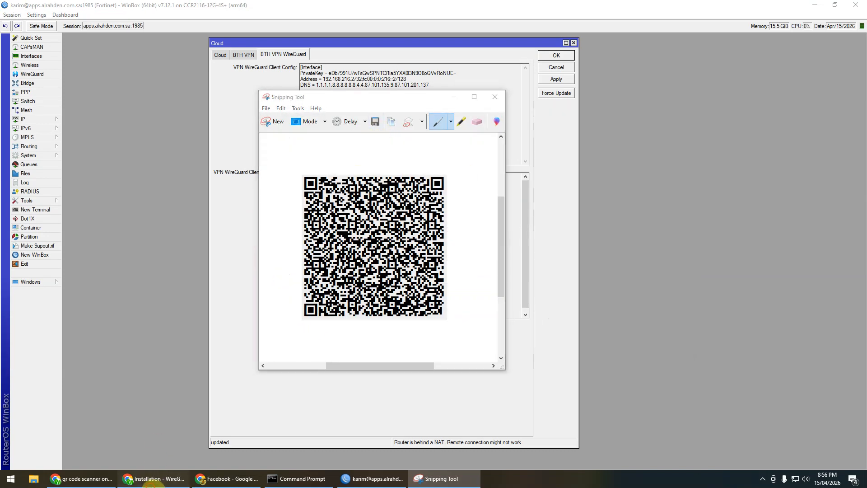
Step: Reload the scanqr.org scanner page to clear old results
{"action": "left_click", "coordinate": [38, 3]}
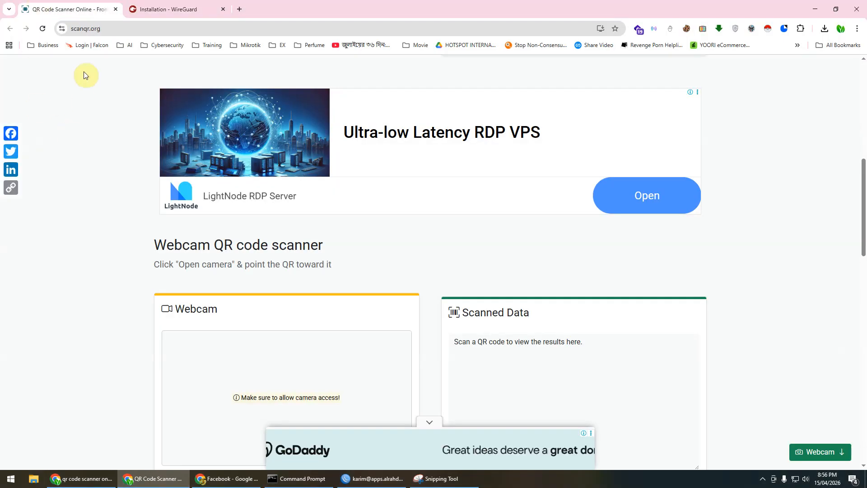
{"action": "left_click", "coordinate": [91, 28]}
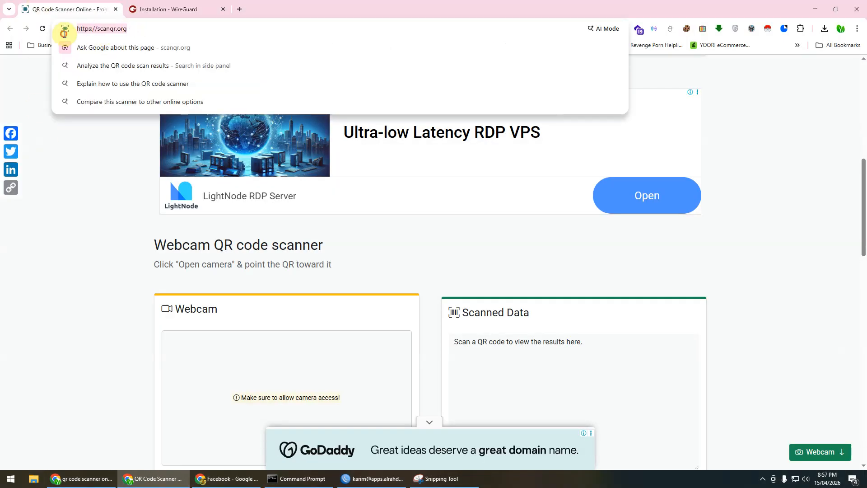
{"action": "left_click", "coordinate": [102, 199]}
{"action": "scroll", "coordinate": [92, 227], "scroll_direction": "down", "scroll_amount": 3}
{"action": "scroll", "coordinate": [93, 227], "scroll_direction": "up", "scroll_amount": 8}
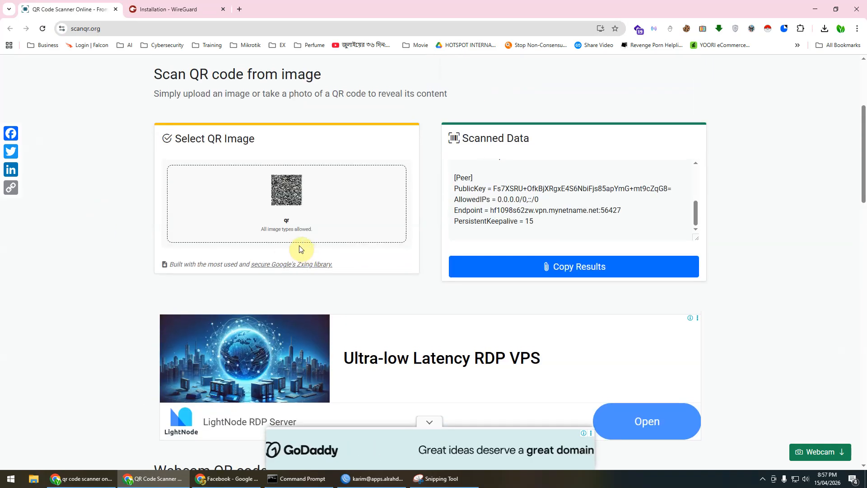
{"action": "left_click", "coordinate": [42, 28]}
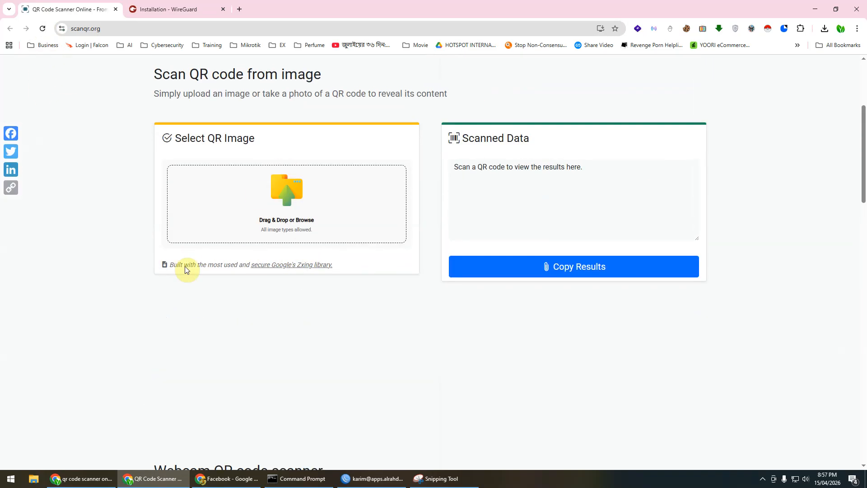
Step: Upload qr.JPG for decoding and copy the decoded WireGuard config
{"action": "left_click", "coordinate": [286, 206]}
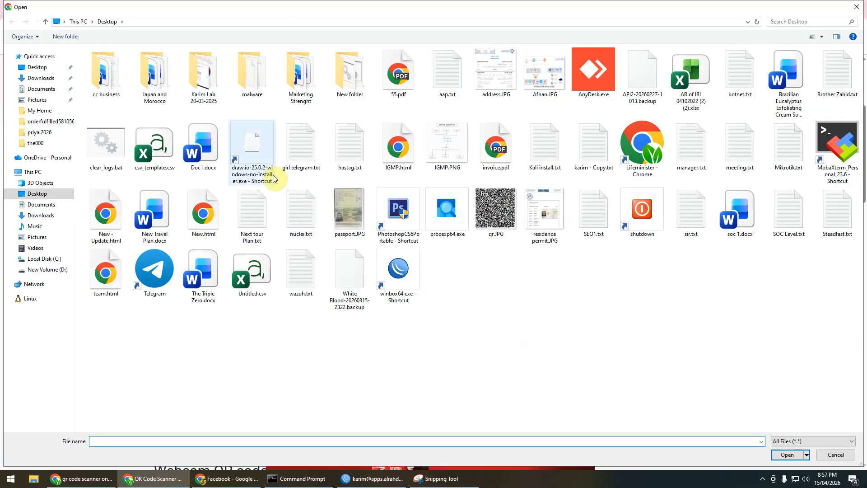
{"action": "double_click", "coordinate": [489, 213]}
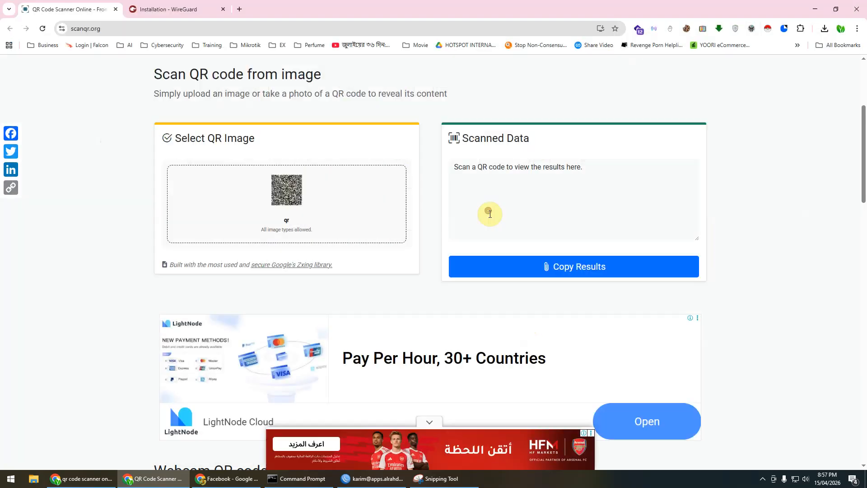
{"action": "left_click", "coordinate": [580, 225]}
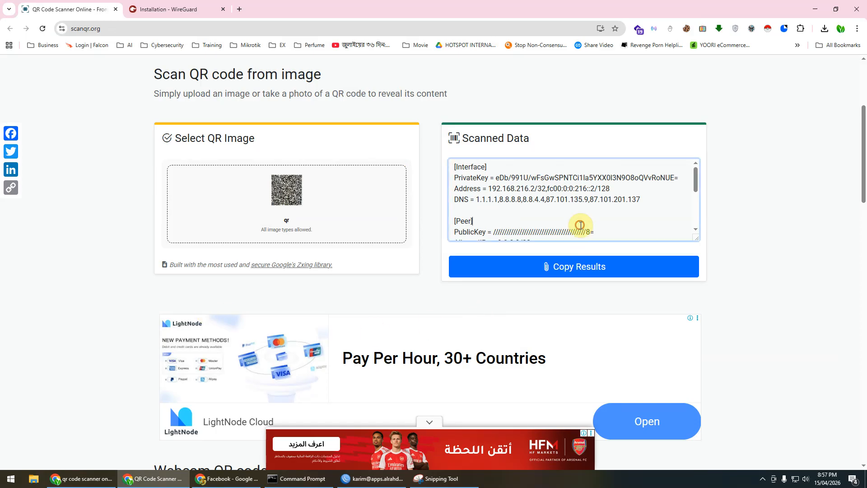
{"action": "left_click", "coordinate": [609, 267]}
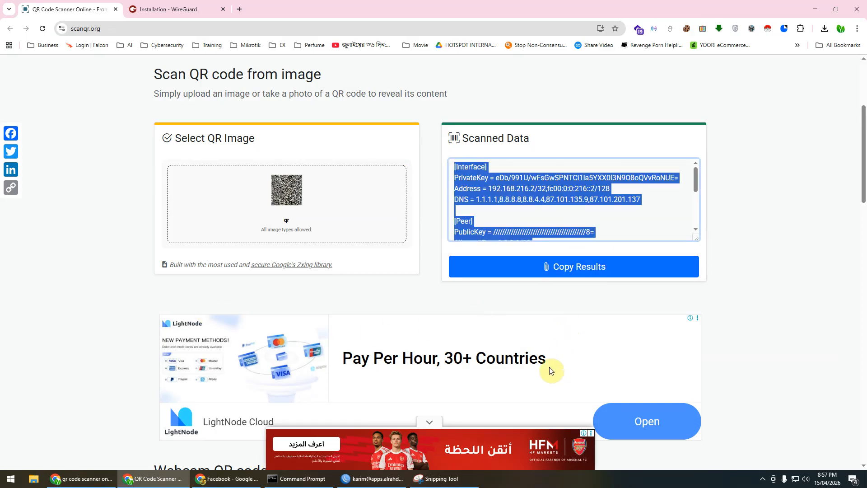
Step: Launch Notepad and paste the decoded WireGuard config into a new document
{"action": "key", "text": "super"}
{"action": "type", "text": "notepad"}
{"action": "key", "text": "Return"}
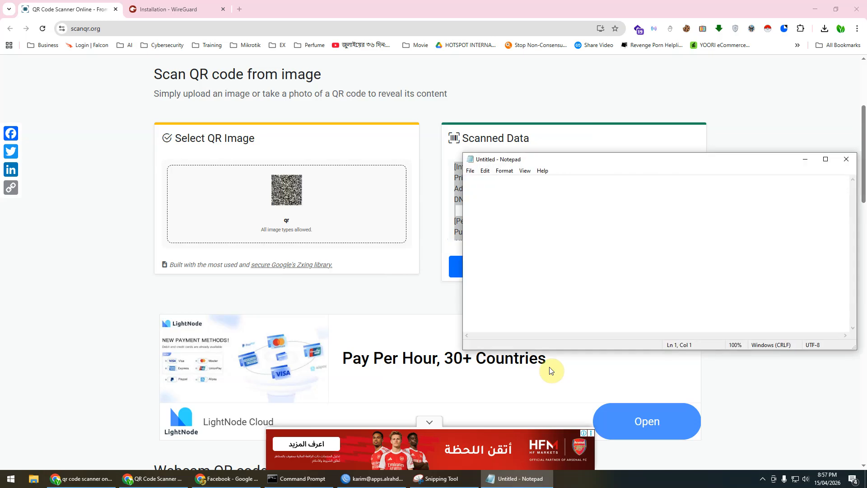
{"action": "key", "text": "ctrl+v"}
{"action": "scroll", "coordinate": [664, 241], "scroll_direction": "up", "scroll_amount": 2}
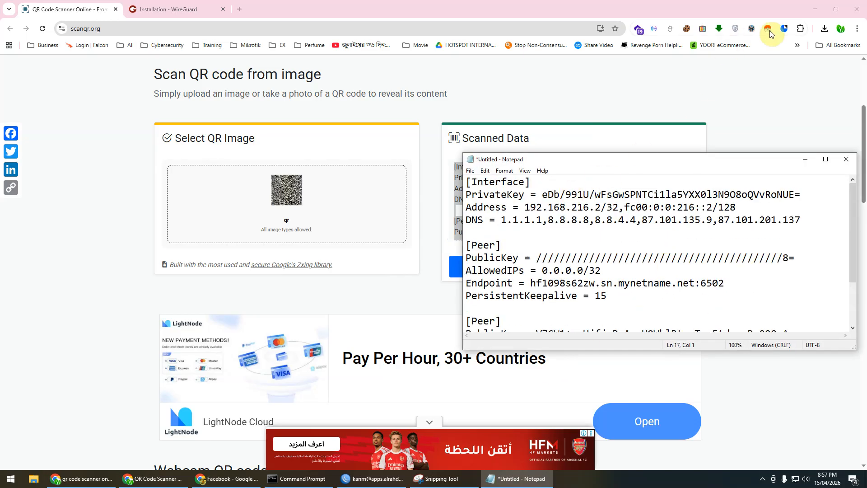
Step: Close the WinBox Cloud window with OK and bring scanqr.org back
{"action": "left_click", "coordinate": [806, 9]}
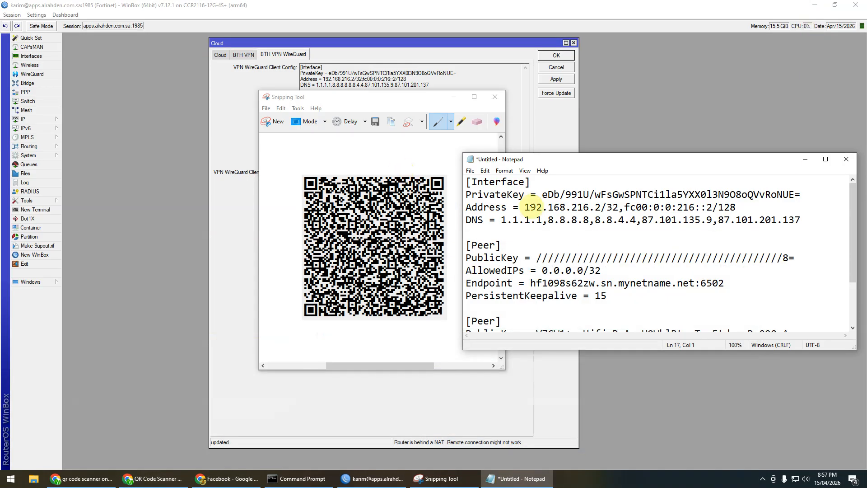
{"action": "left_click", "coordinate": [553, 121]}
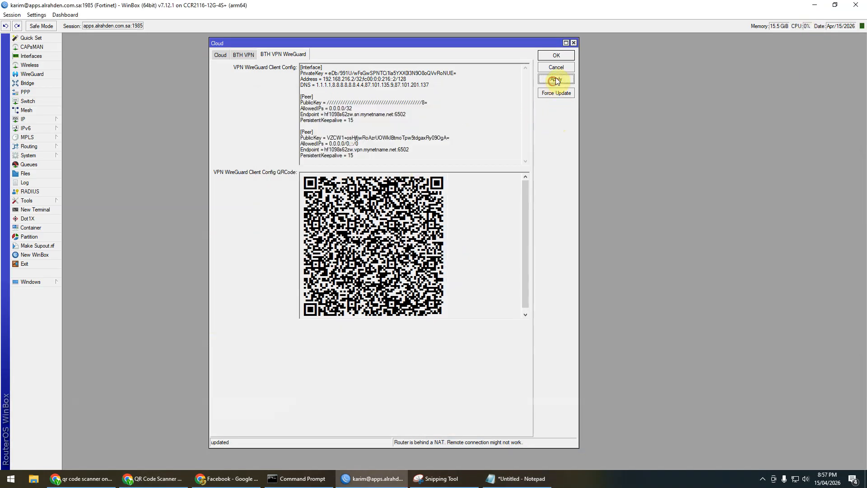
{"action": "left_click", "coordinate": [559, 56]}
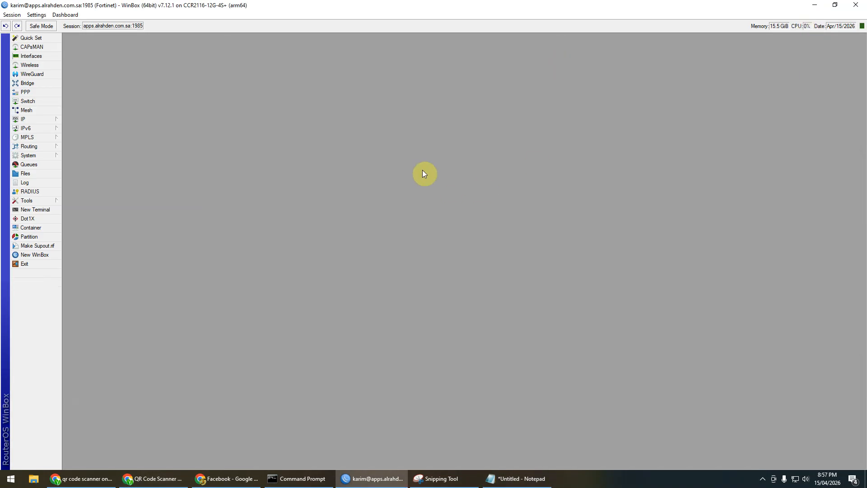
{"action": "left_click", "coordinate": [517, 478]}
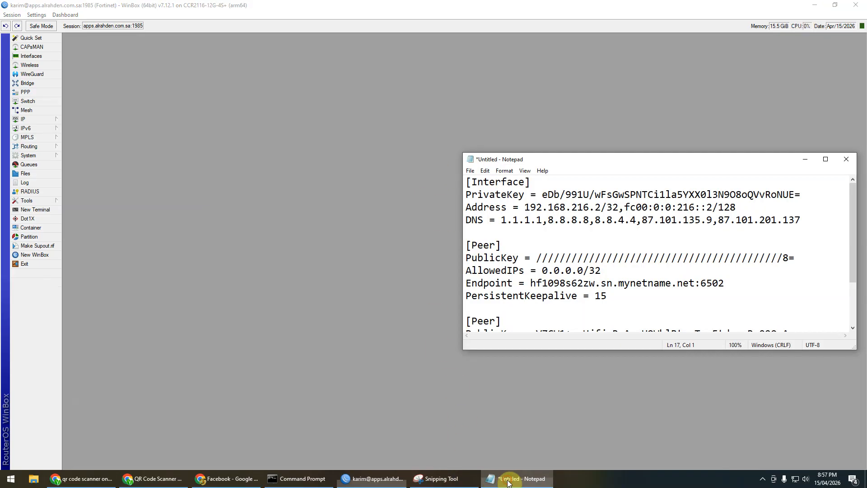
{"action": "left_click", "coordinate": [585, 245]}
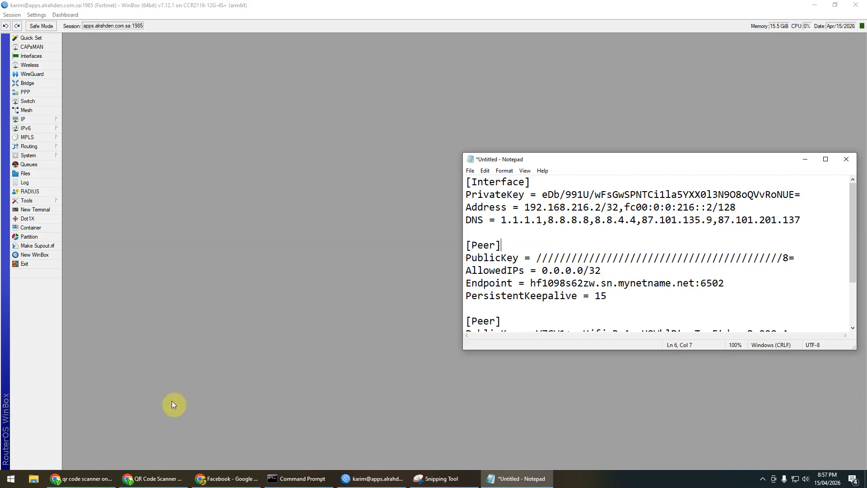
{"action": "mouse_move", "coordinate": [165, 479]}
{"action": "left_click", "coordinate": [169, 440]}
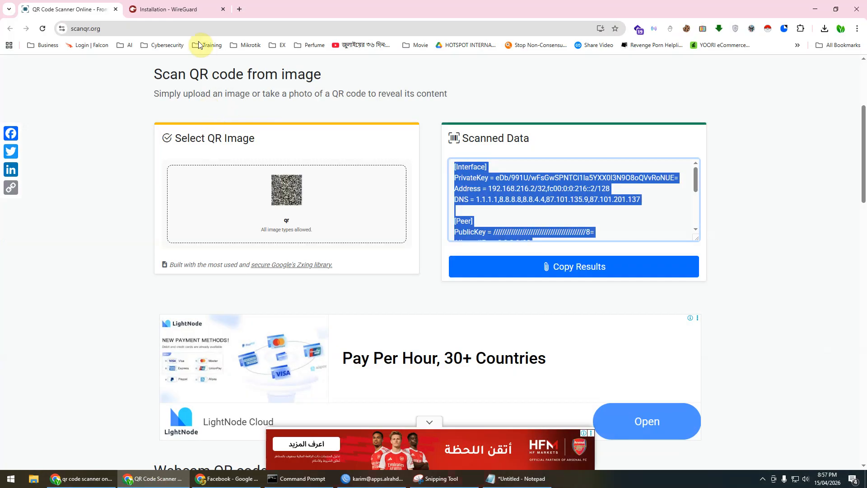
Step: Search 'wireguard download', open wireguard.com/install, and confirm wireguard-installer.exe is in Downloads
{"action": "left_click", "coordinate": [240, 10]}
{"action": "type", "text": "w"}
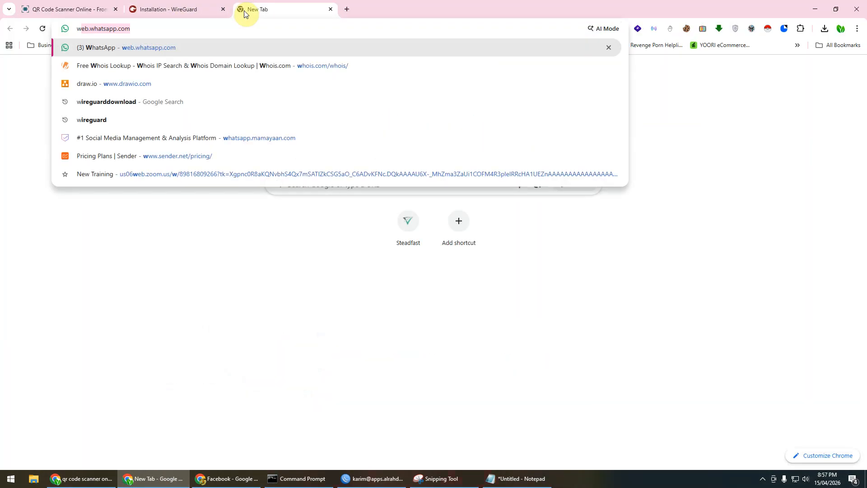
{"action": "type", "text": "iregu"}
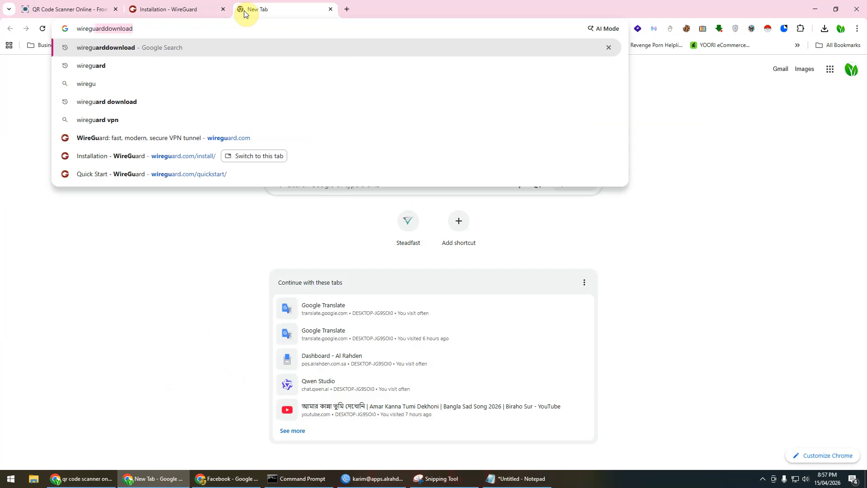
{"action": "key", "text": "Down"}
{"action": "key", "text": "Down"}
{"action": "key", "text": "Down"}
{"action": "key", "text": "Return"}
{"action": "left_click", "coordinate": [118, 157]}
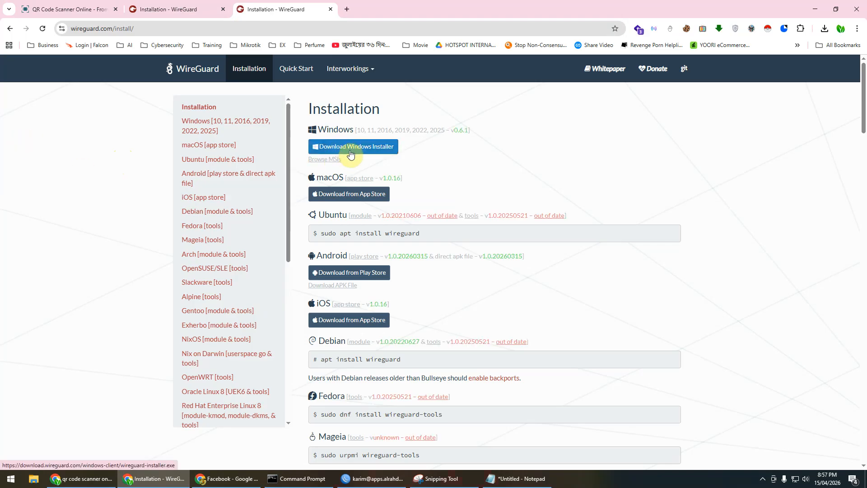
{"action": "left_click", "coordinate": [824, 28]}
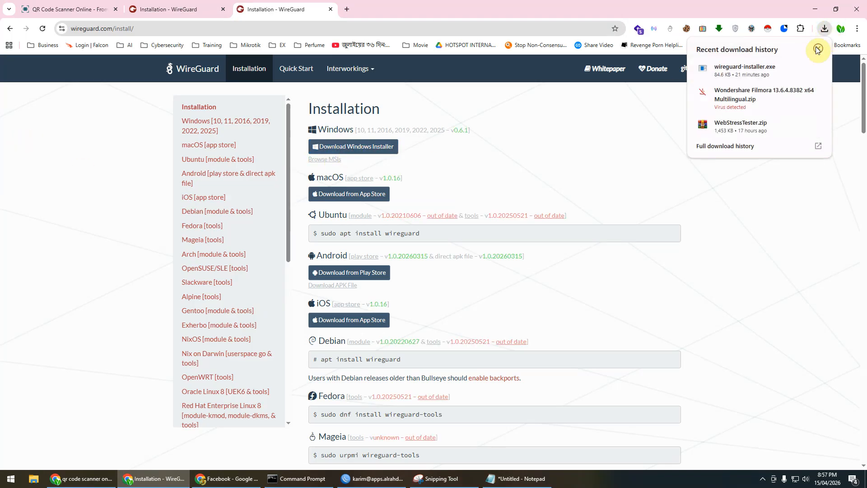
{"action": "mouse_move", "coordinate": [750, 79]}
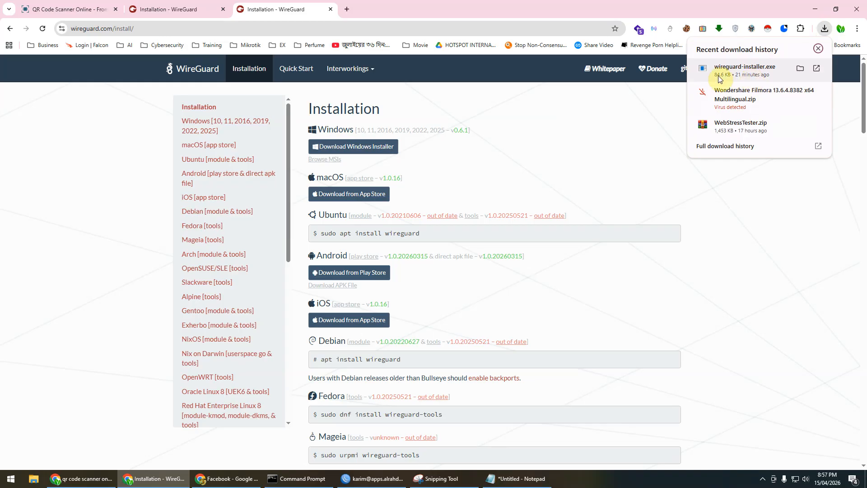
{"action": "left_click", "coordinate": [777, 275]}
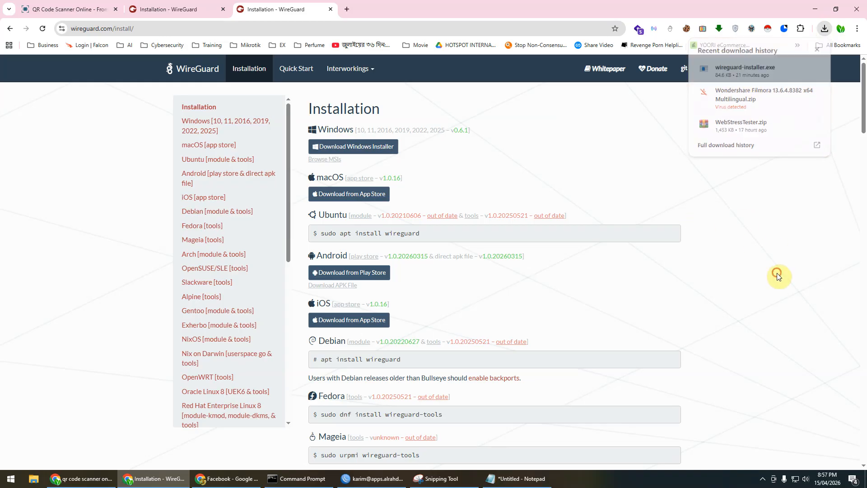
Step: Open the WireGuard manager from the system tray and start a new empty tunnel
{"action": "left_click", "coordinate": [763, 478]}
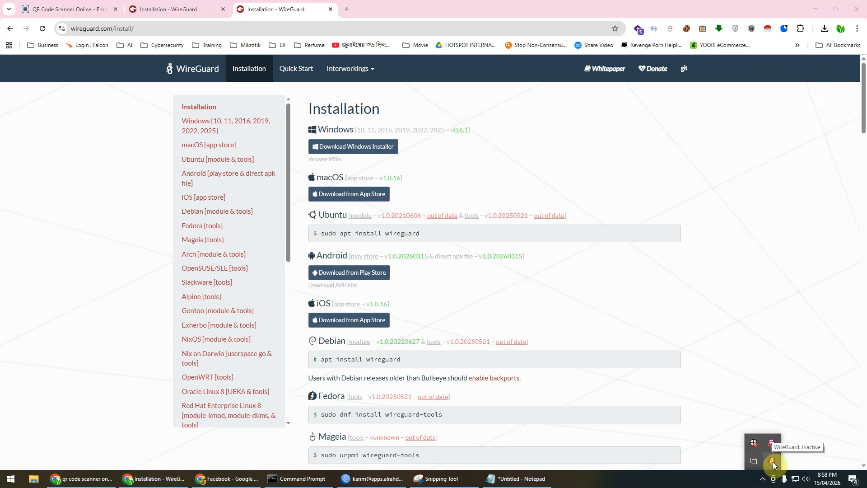
{"action": "left_click", "coordinate": [773, 462]}
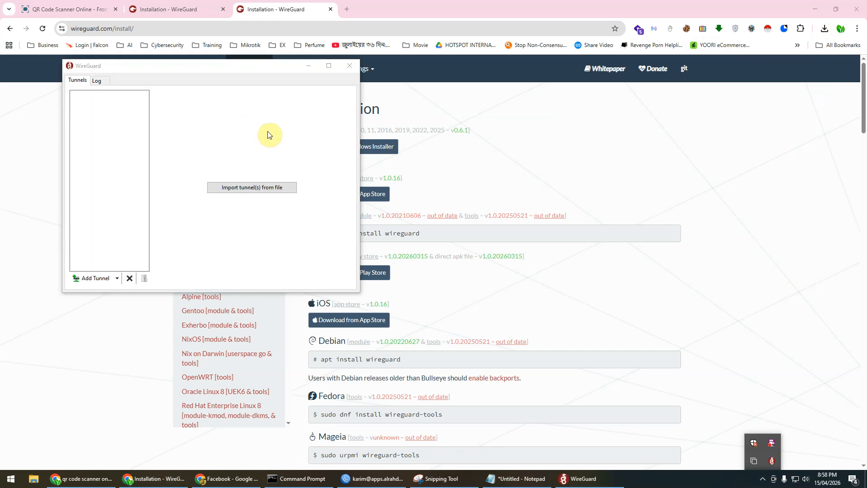
{"action": "left_click_drag", "start_coordinate": [203, 68], "coordinate": [519, 111]}
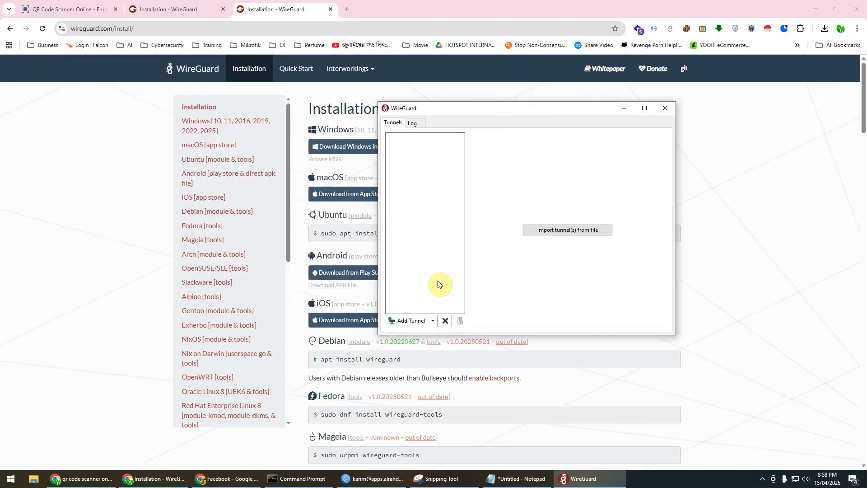
{"action": "left_click", "coordinate": [524, 479]}
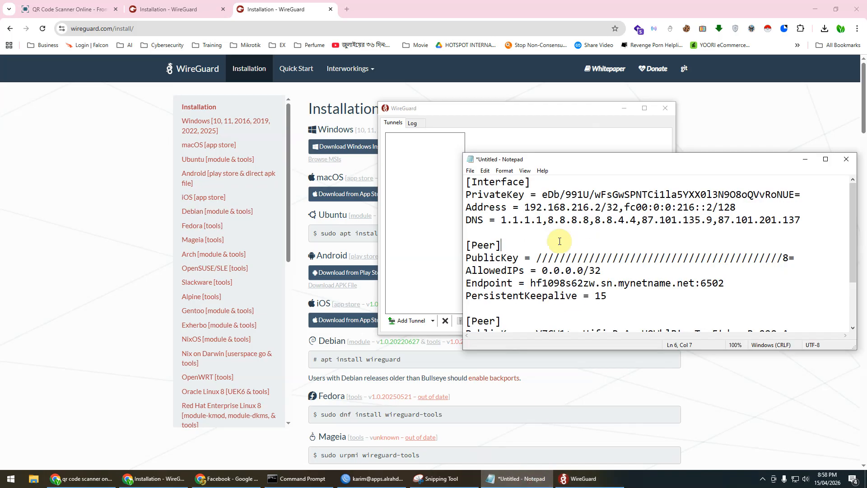
{"action": "left_click", "coordinate": [594, 233]}
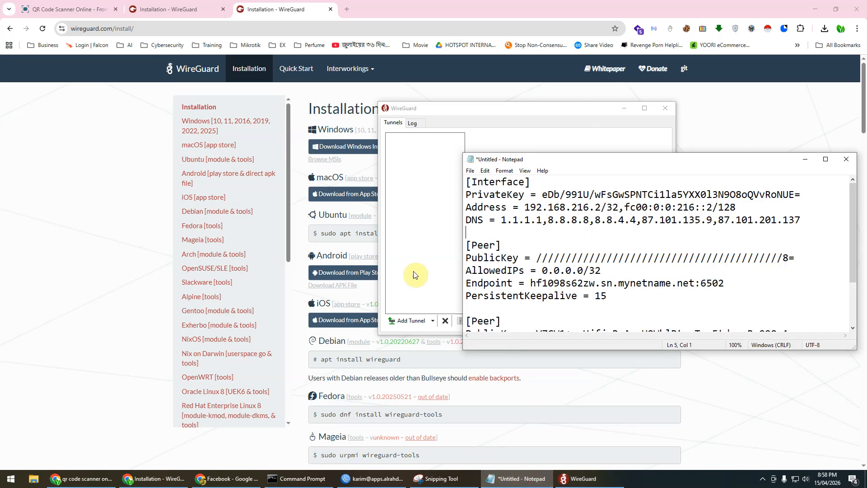
{"action": "left_click", "coordinate": [452, 335]}
{"action": "left_click", "coordinate": [432, 320]}
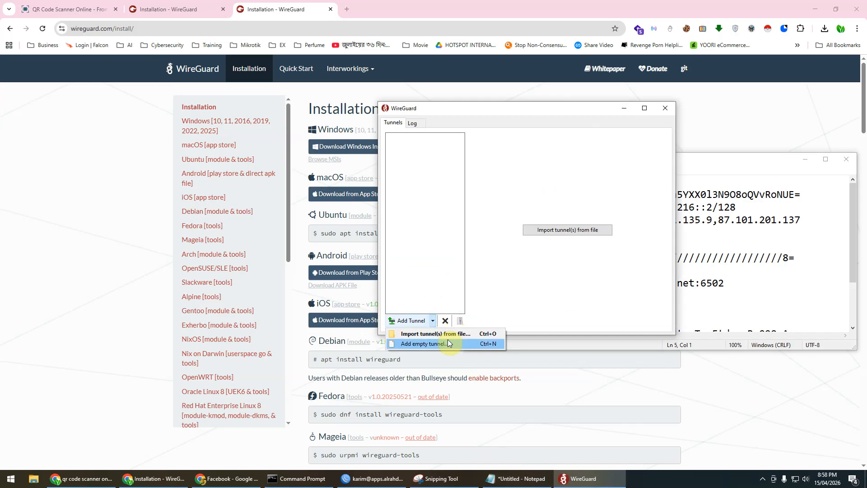
{"action": "left_click", "coordinate": [424, 344]}
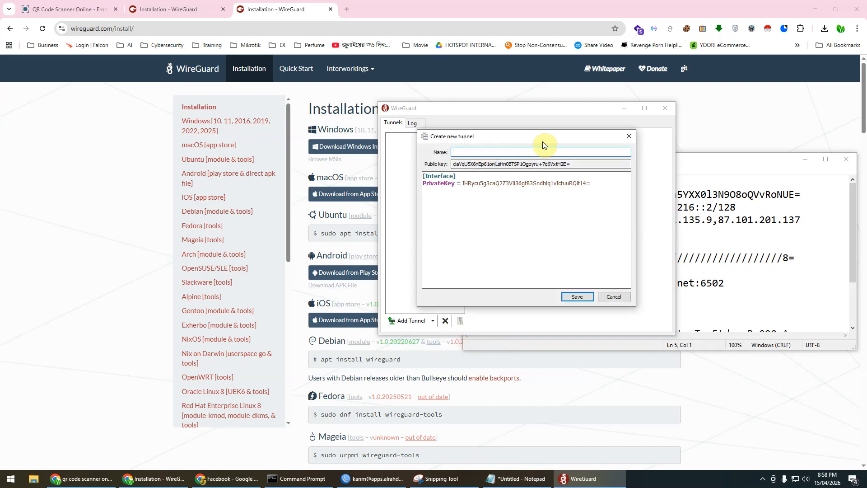
{"action": "type", "text": "Back"}
Step: Replace the new tunnel's text with the decoded config from Notepad
{"action": "left_click", "coordinate": [519, 478]}
{"action": "key", "text": "ctrl+a"}
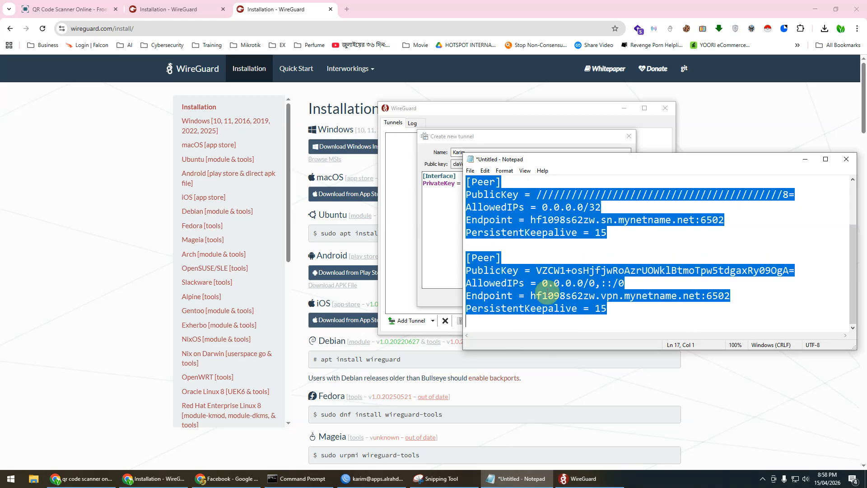
{"action": "left_click", "coordinate": [443, 206]}
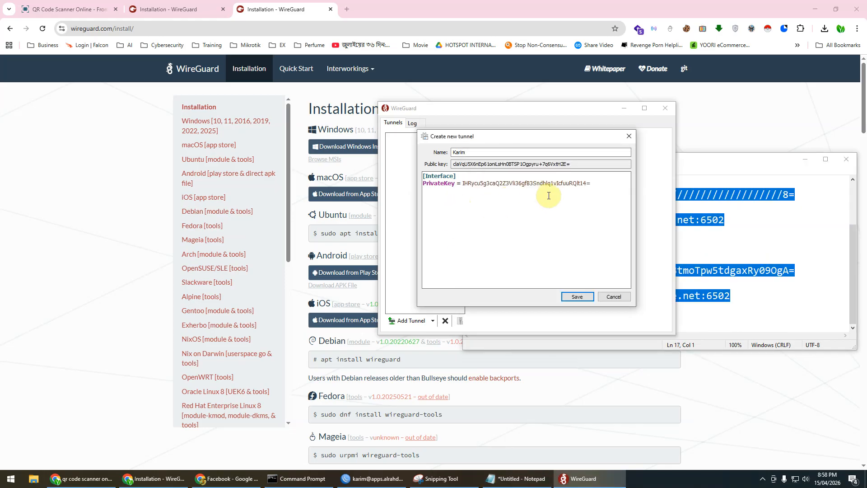
{"action": "key", "text": "ctrl+a"}
{"action": "key", "text": "ctrl+v"}
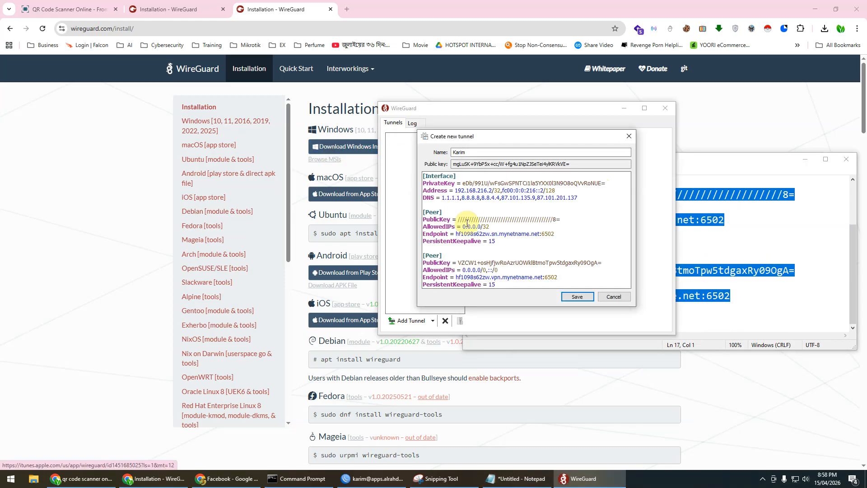
Step: Name the tunnel Karim, without spaces, and save it
{"action": "left_click", "coordinate": [472, 152]}
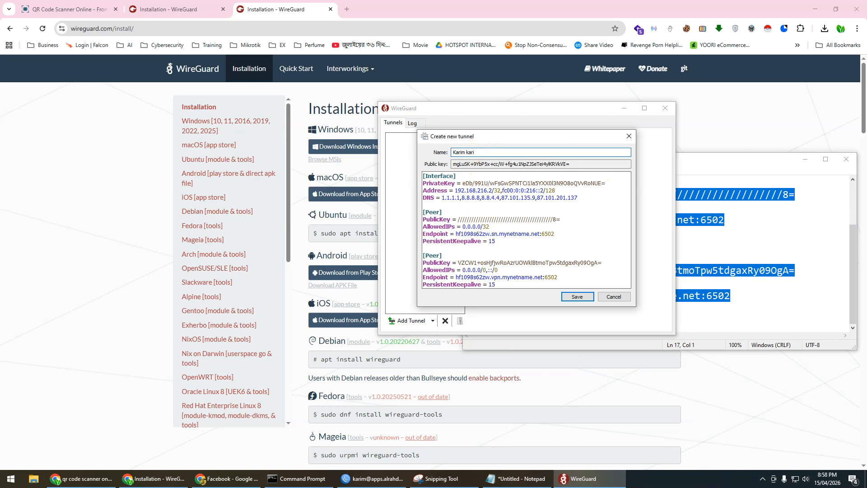
{"action": "left_click", "coordinate": [578, 296]}
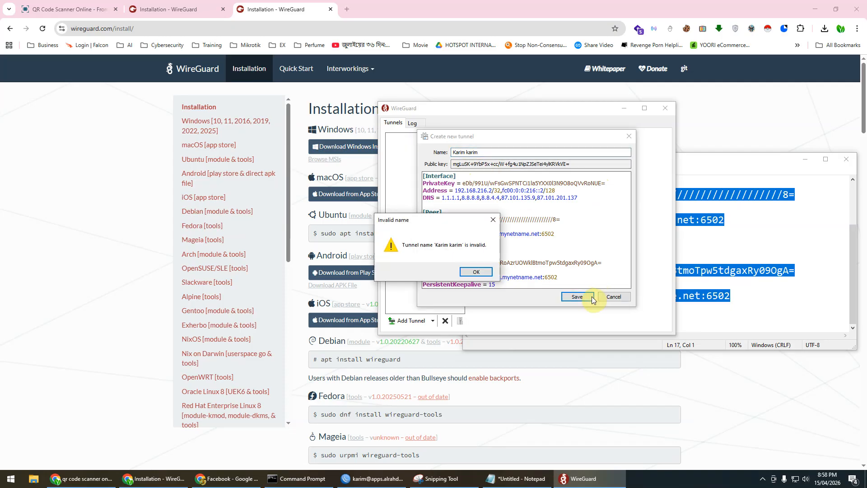
{"action": "left_click", "coordinate": [473, 271]}
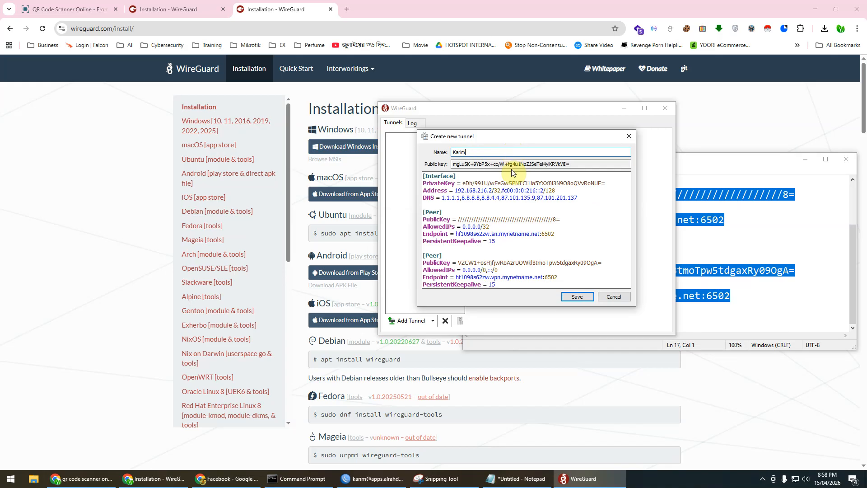
{"action": "left_click", "coordinate": [578, 297]}
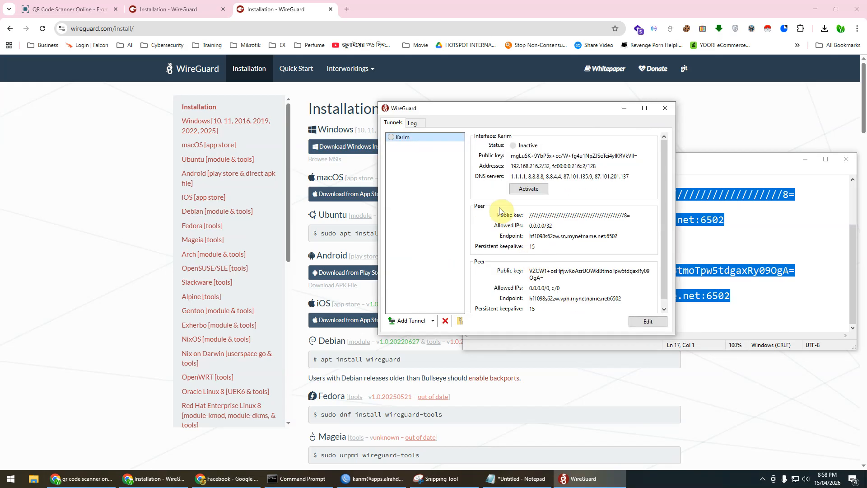
{"action": "left_click_drag", "start_coordinate": [487, 109], "coordinate": [299, 100]}
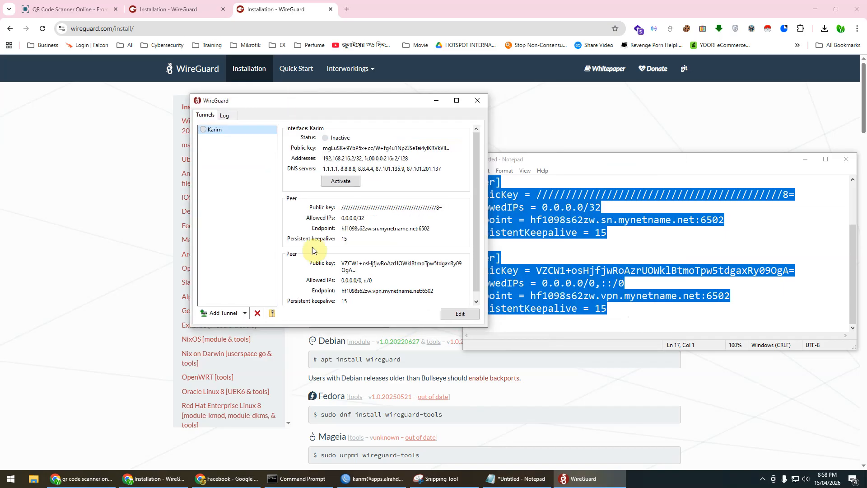
Step: Open IP > Addresses in WinBox, widen the Address column, and select 192.168.30.1/24
{"action": "left_click", "coordinate": [402, 468]}
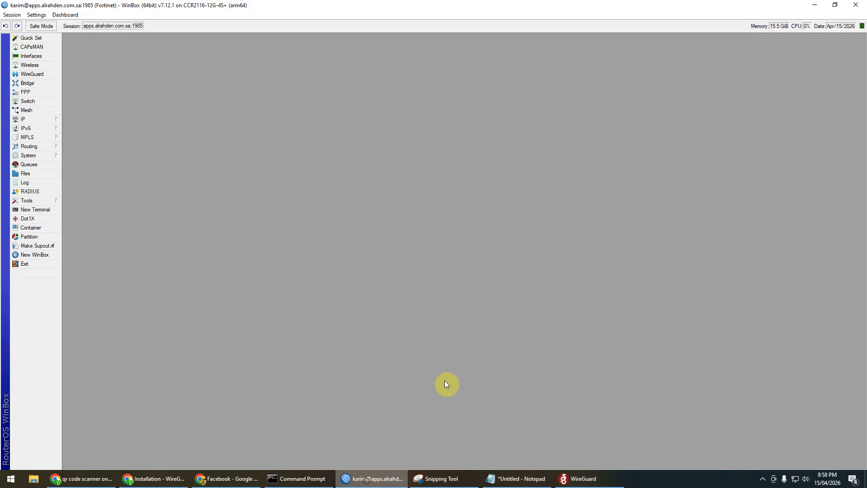
{"action": "left_click", "coordinate": [37, 124]}
{"action": "left_click", "coordinate": [95, 132]}
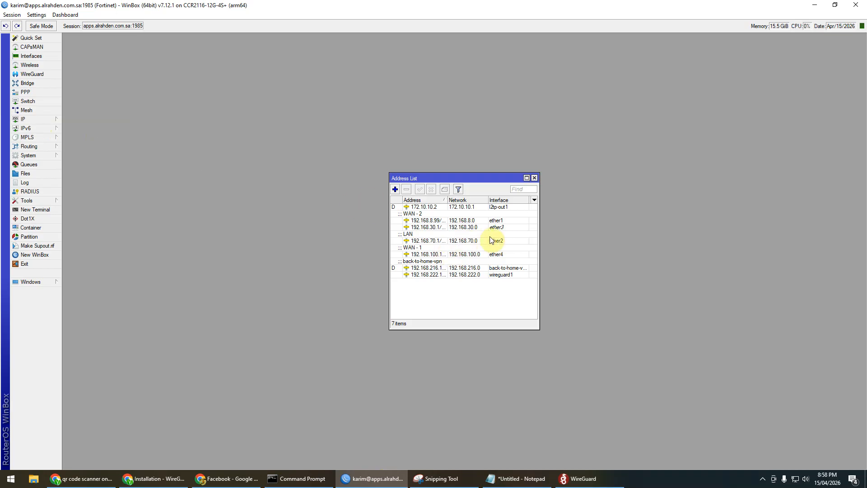
{"action": "left_click_drag", "start_coordinate": [448, 200], "coordinate": [473, 199]}
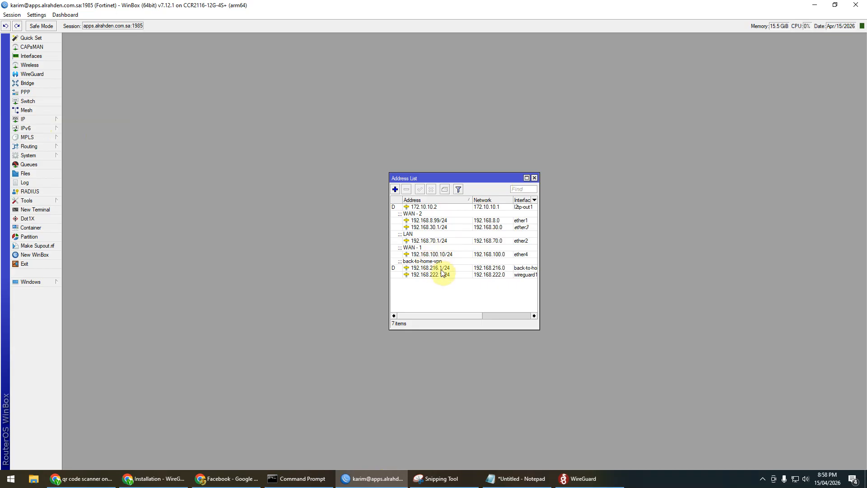
{"action": "left_click", "coordinate": [441, 227]}
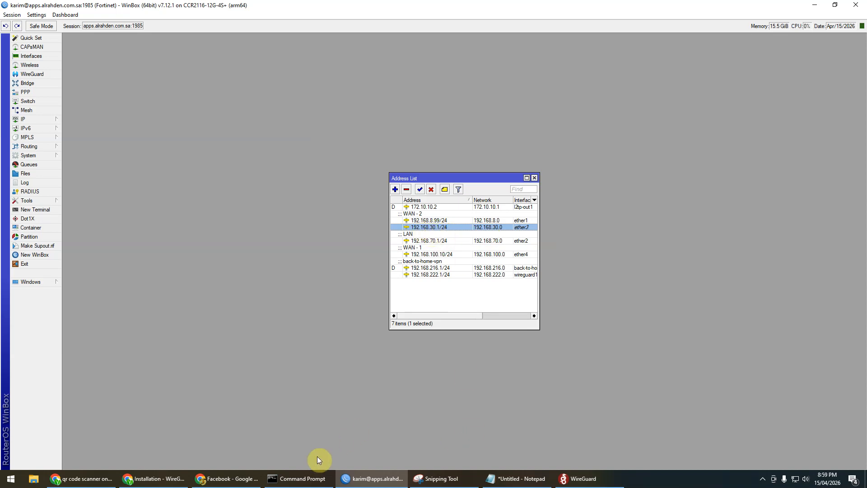
Step: Rerun ping 192.168.30.1 and activate the Karim tunnel in WireGuard
{"action": "left_click", "coordinate": [300, 478]}
{"action": "key", "text": "Up"}
{"action": "key", "text": "Return"}
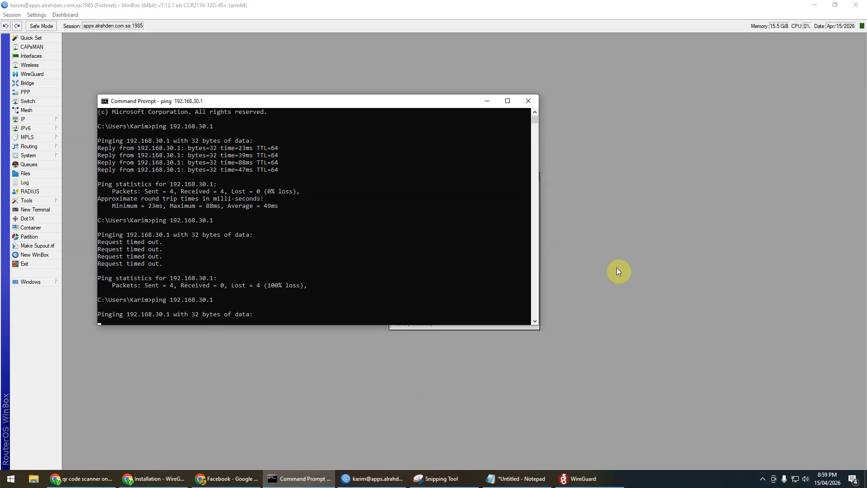
{"action": "left_click", "coordinate": [582, 478]}
{"action": "left_click_drag", "start_coordinate": [354, 100], "coordinate": [591, 122]}
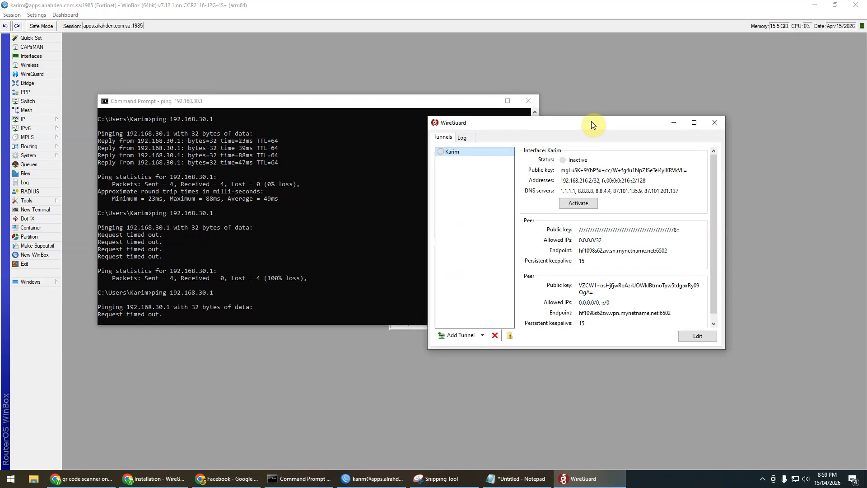
{"action": "left_click", "coordinate": [583, 204]}
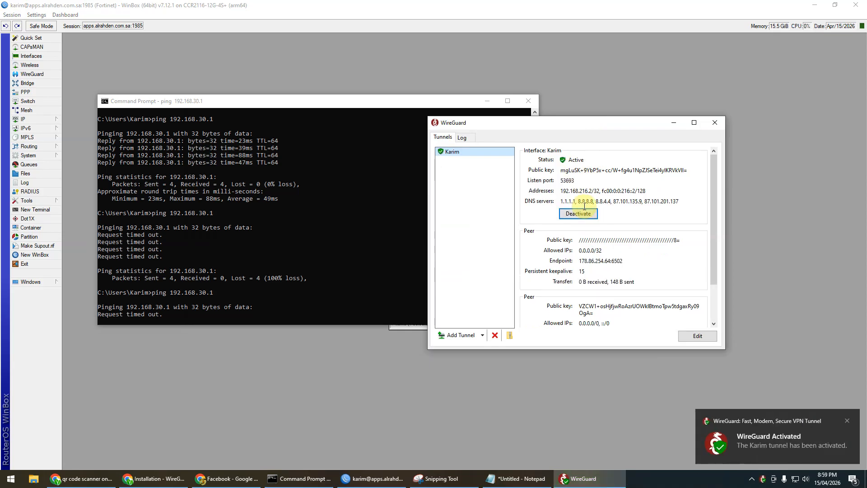
Step: Ping 192.168.30.1 again, now getting replies with 0% loss
{"action": "left_click", "coordinate": [259, 101]}
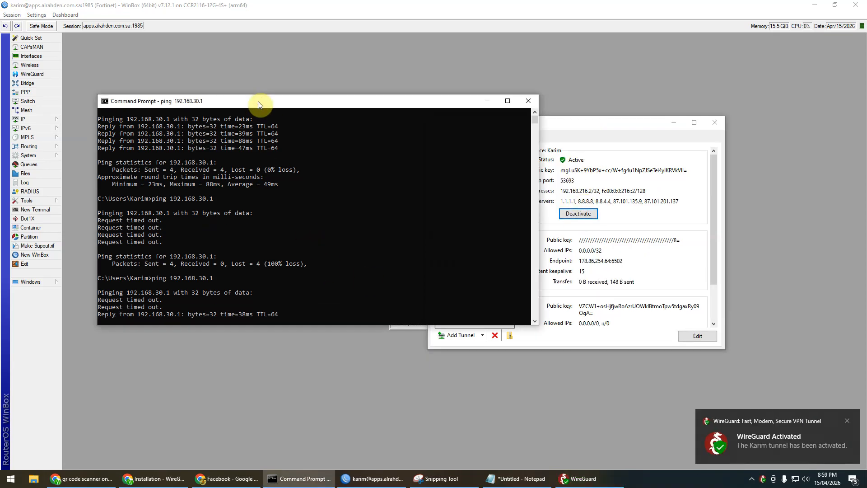
{"action": "key", "text": "Up"}
{"action": "key", "text": "Return"}
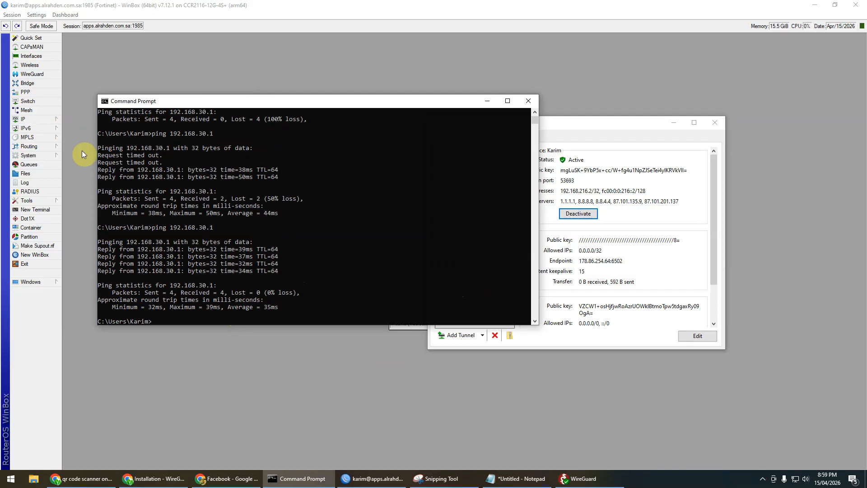
{"action": "left_click", "coordinate": [36, 120]}
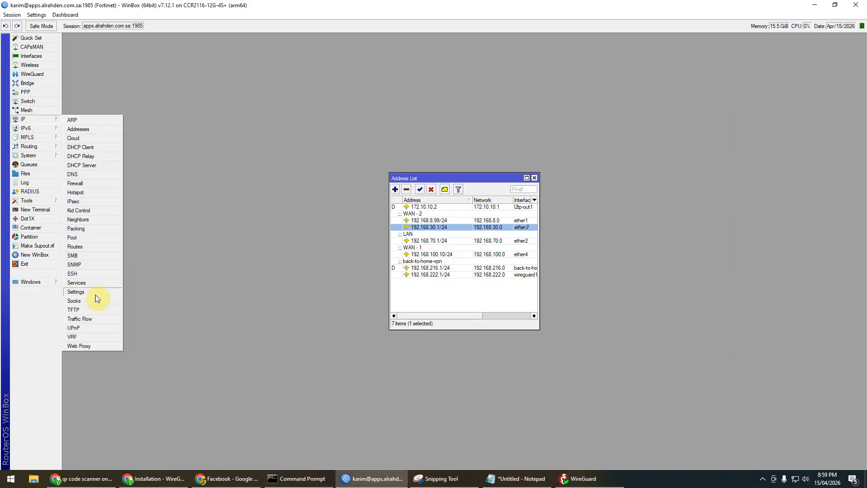
Step: Review the IP Service List: winbox on port 3242, www on port 33333, then return to Chrome
{"action": "left_click", "coordinate": [75, 282]}
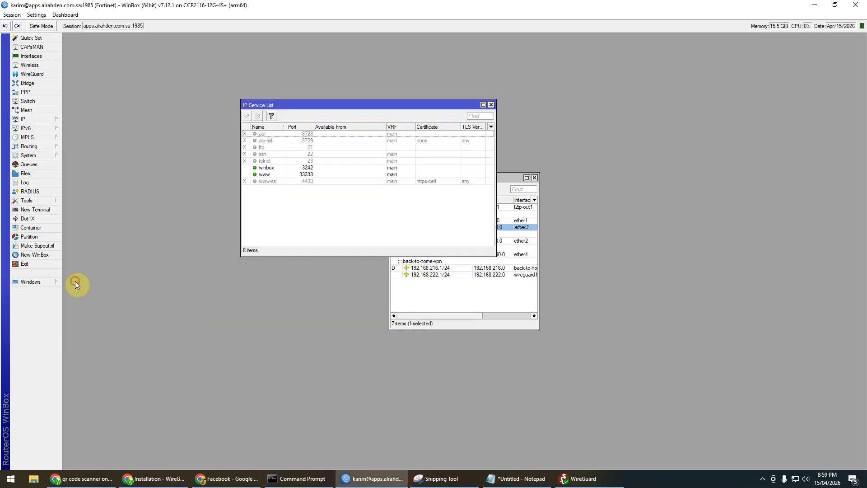
{"action": "left_click", "coordinate": [306, 168]}
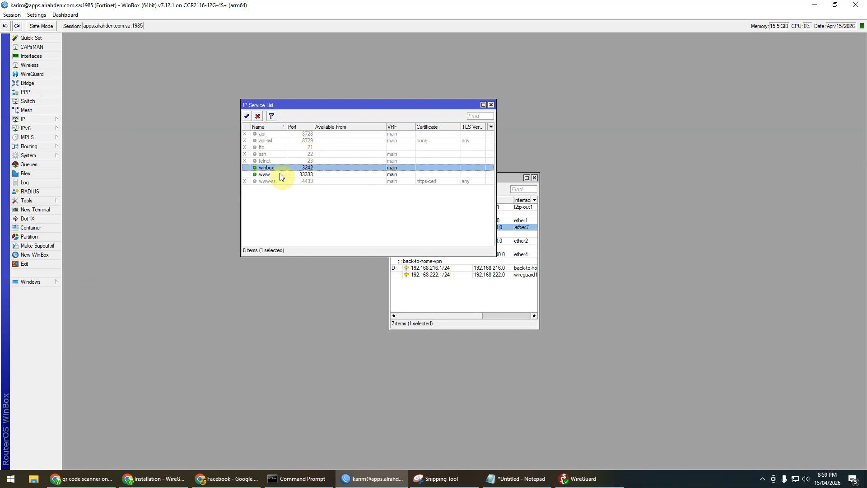
{"action": "left_click", "coordinate": [296, 176]}
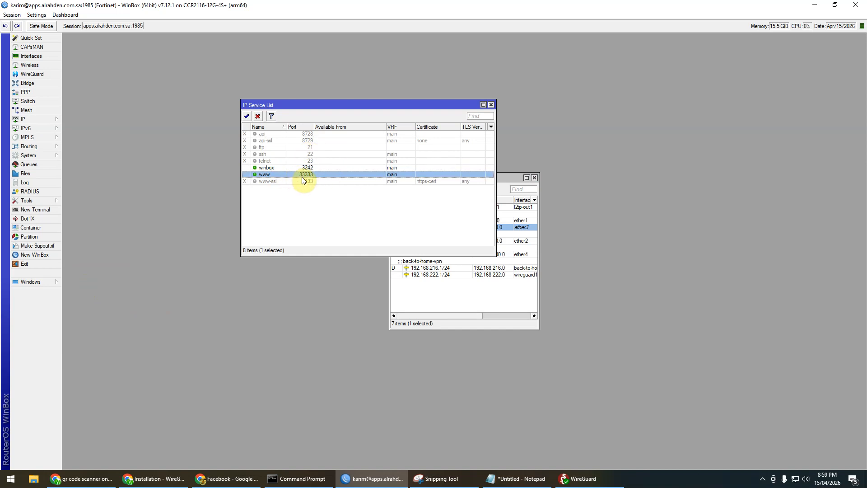
{"action": "left_click", "coordinate": [158, 477]}
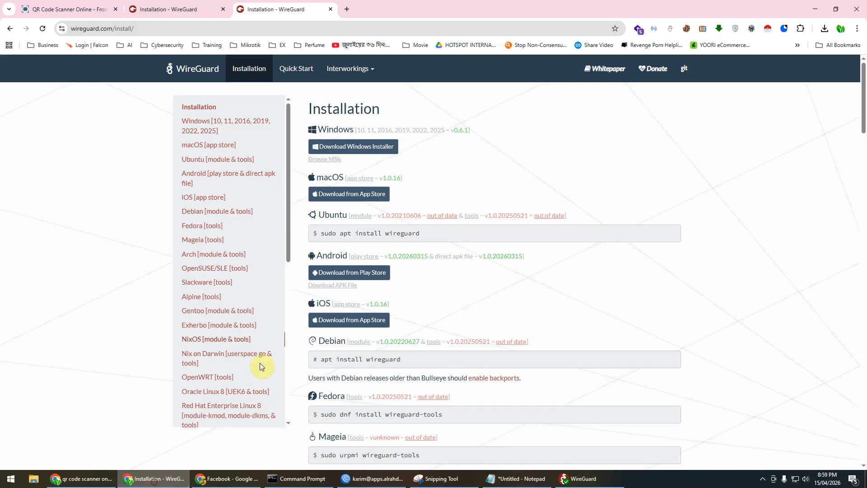
Step: Load the router's WebFig page at 192.168.30.1:33333 in a new tab
{"action": "left_click", "coordinate": [346, 10]}
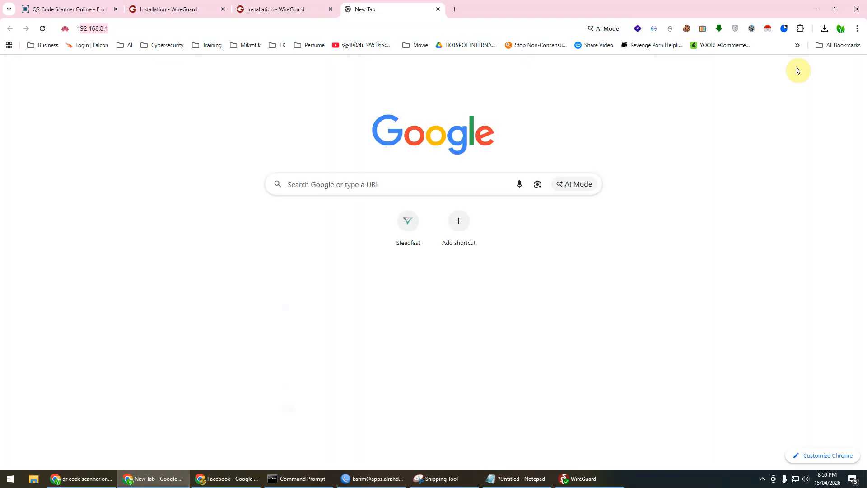
{"action": "type", "text": "192.168."}
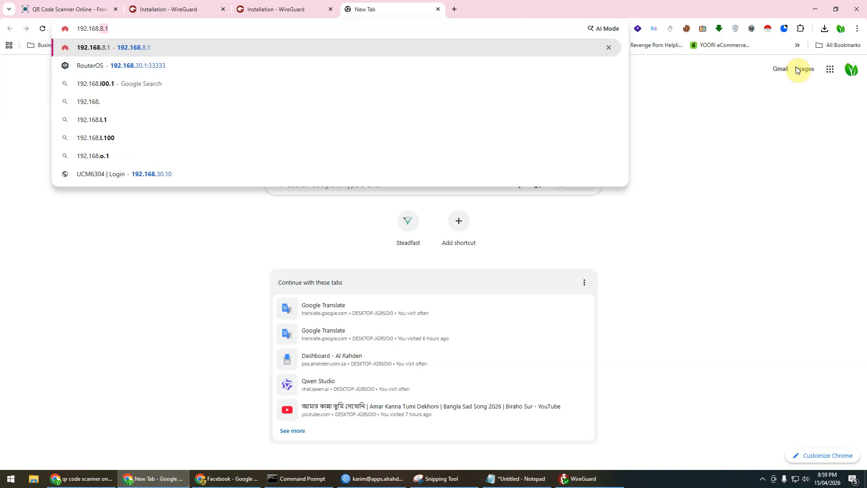
{"action": "type", "text": "30.1"}
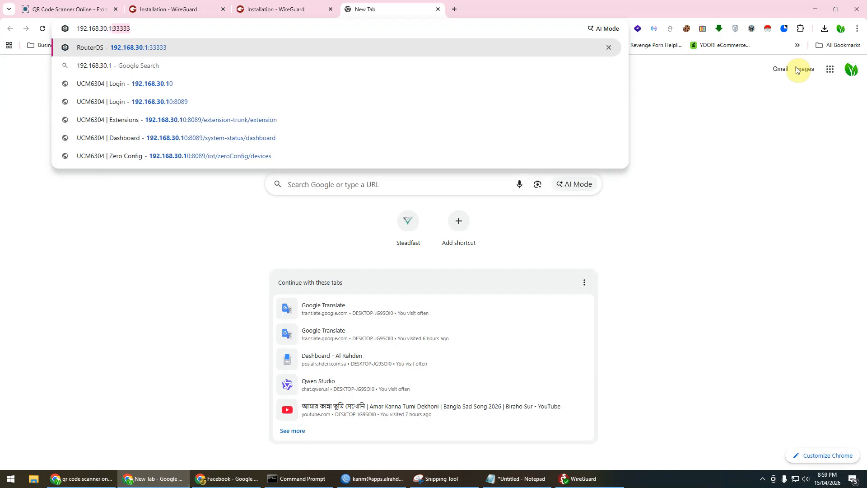
{"action": "type", "text": ":33333"}
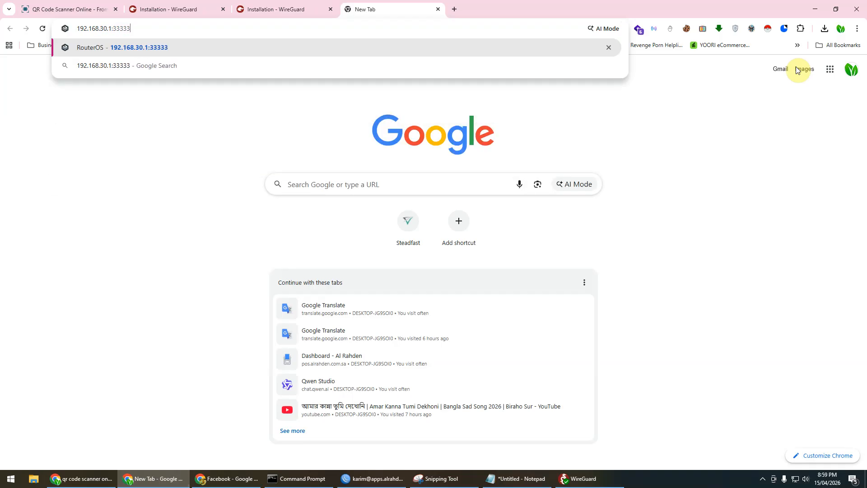
{"action": "key", "text": "Return"}
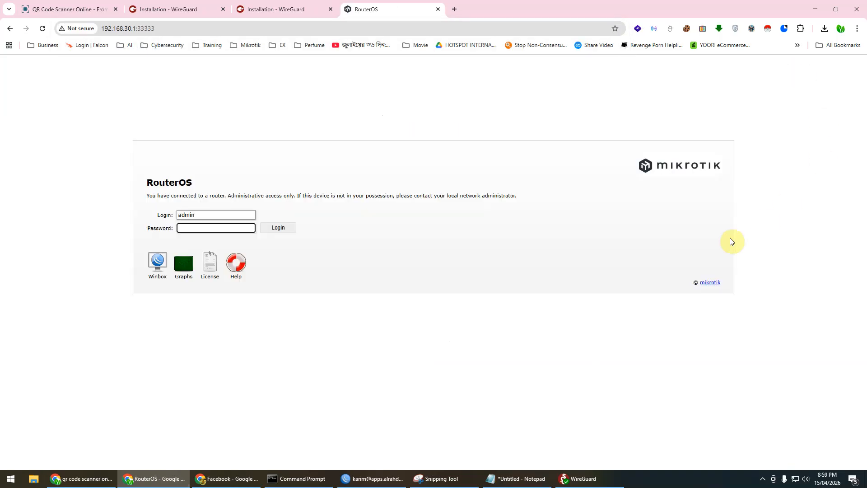
Step: Attempt a WebFig sign-in with the user's login name and password, which fails authentication
{"action": "double_click", "coordinate": [208, 214]}
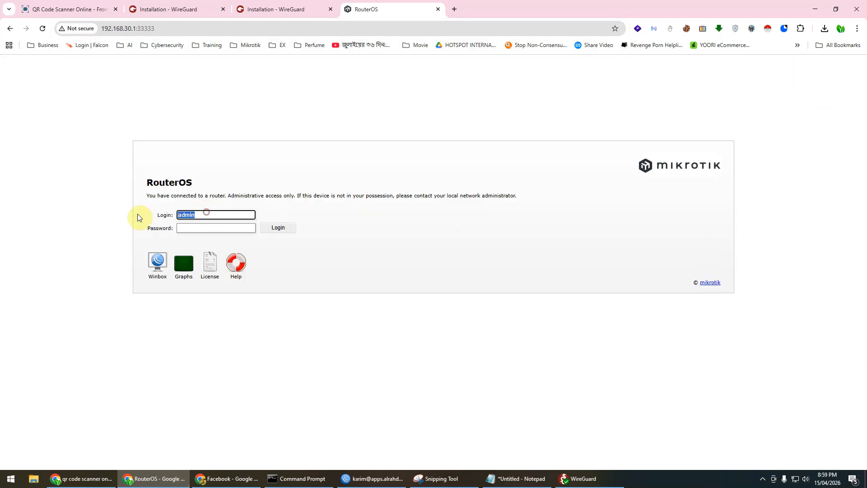
{"action": "key", "text": "Tab"}
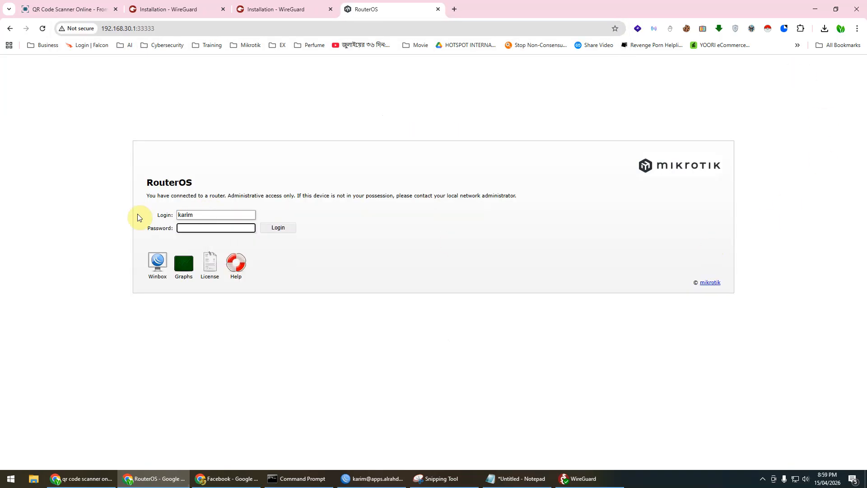
{"action": "key", "text": "Return"}
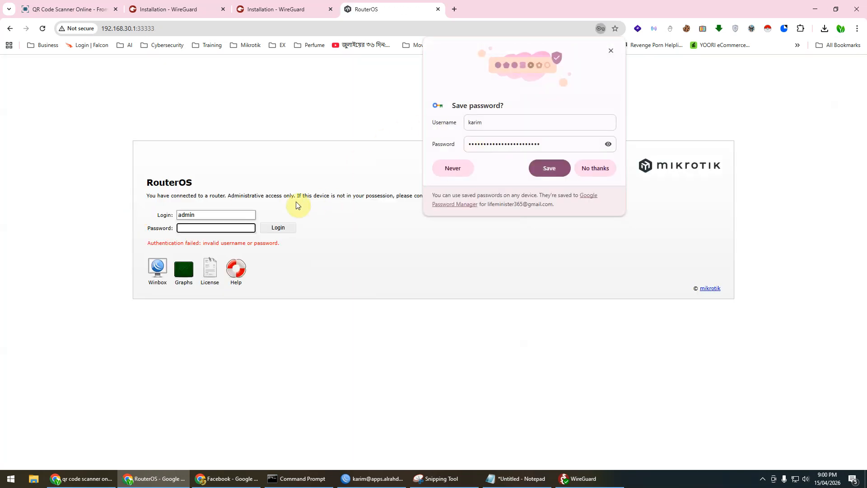
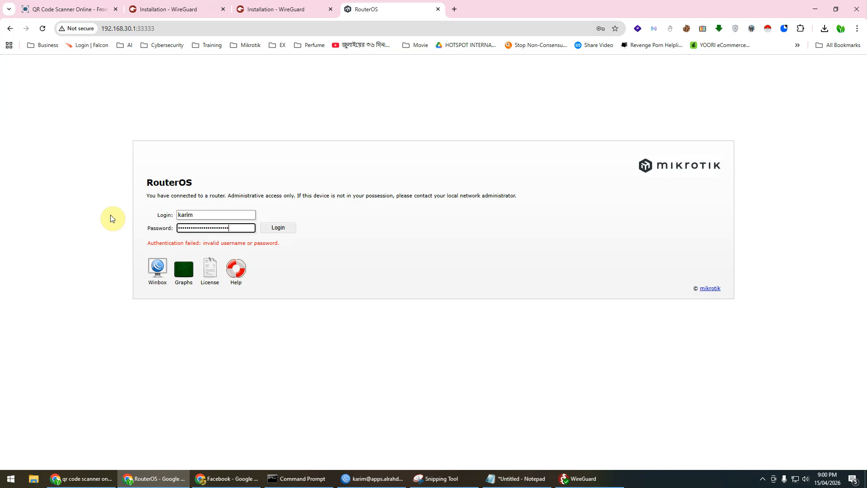
Step: Sign in to WebFig, let Chrome save the router login, and minimise the browser
{"action": "key", "text": "Return"}
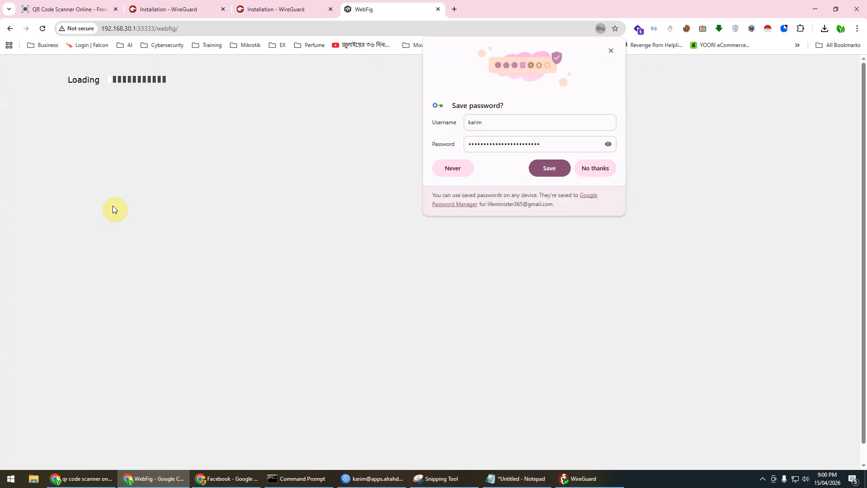
{"action": "left_click", "coordinate": [553, 171]}
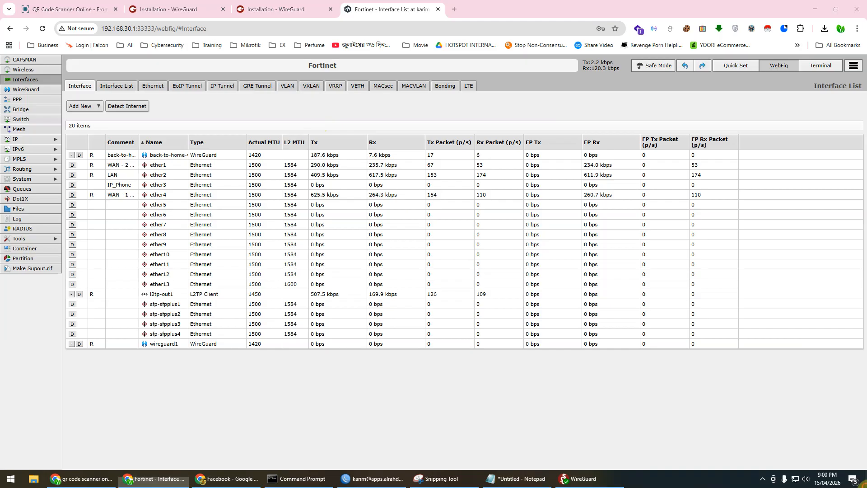
{"action": "left_click", "coordinate": [865, 486]}
Step: Launch WinBox, connect to the router at 192.168.30.1:3242, and bring up the WireGuard window
{"action": "double_click", "coordinate": [807, 111]}
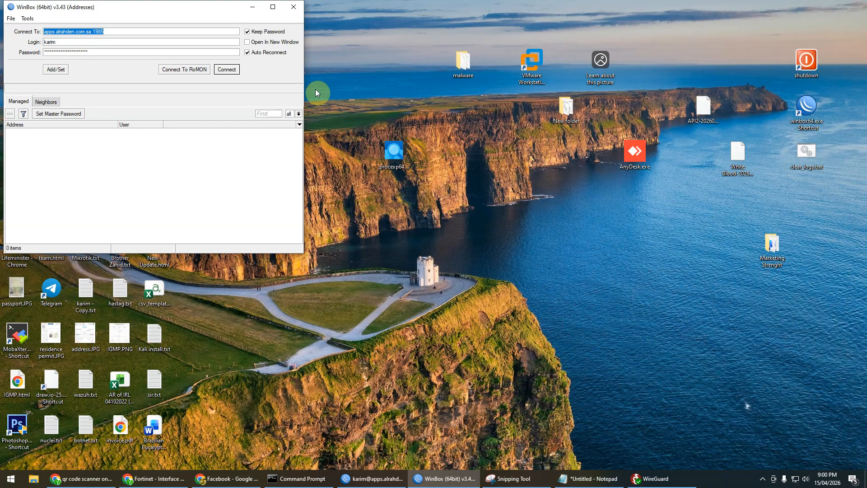
{"action": "left_click_drag", "start_coordinate": [120, 12], "coordinate": [379, 117]}
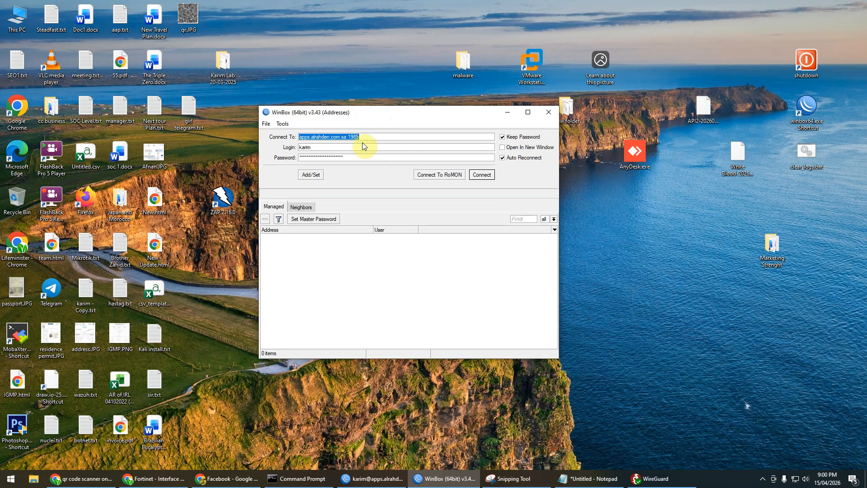
{"action": "type", "text": "192.168.30.1:3242"}
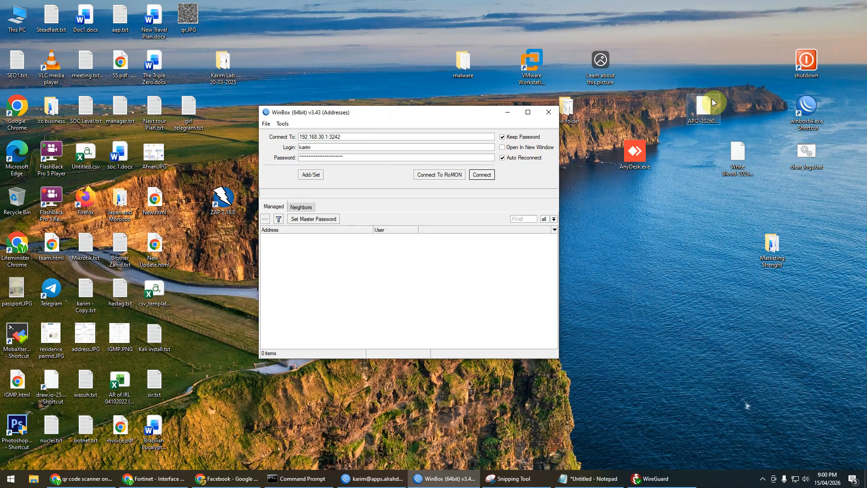
{"action": "left_click", "coordinate": [484, 174]}
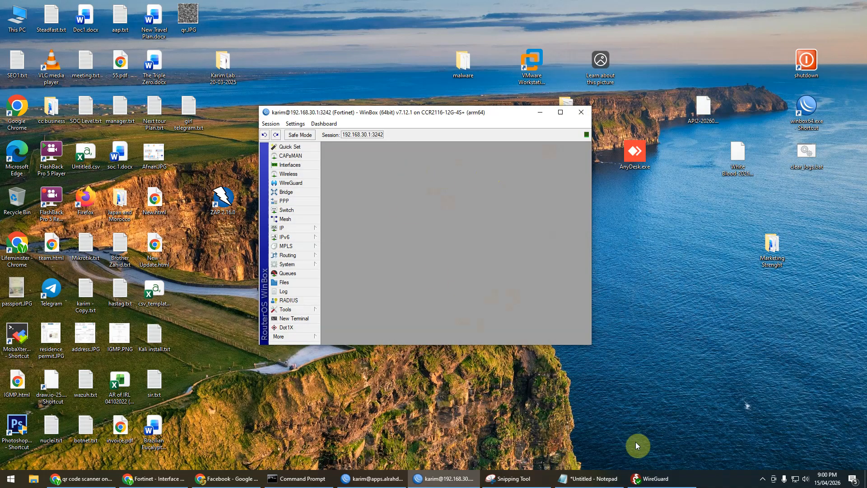
{"action": "left_click", "coordinate": [651, 479]}
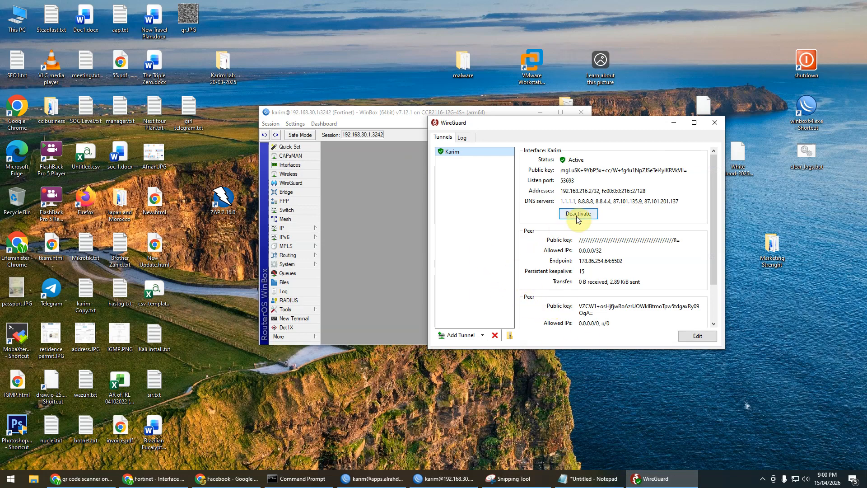
Step: Start a continuous ping to 192.168.30.1 (-t) in Command Prompt
{"action": "left_click", "coordinate": [296, 479]}
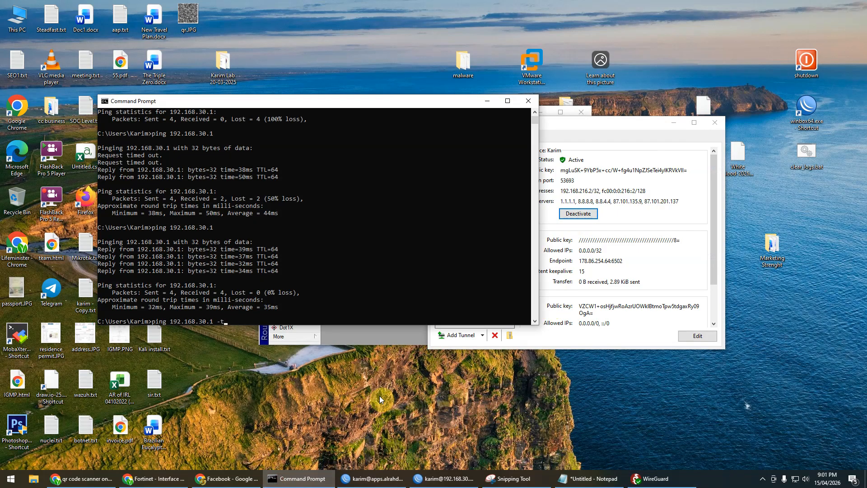
{"action": "type", "text": "t"}
{"action": "key", "text": "Return"}
Step: Deactivate the Karim tunnel and watch the ping time out and WinBox lose connection
{"action": "left_click", "coordinate": [653, 140]}
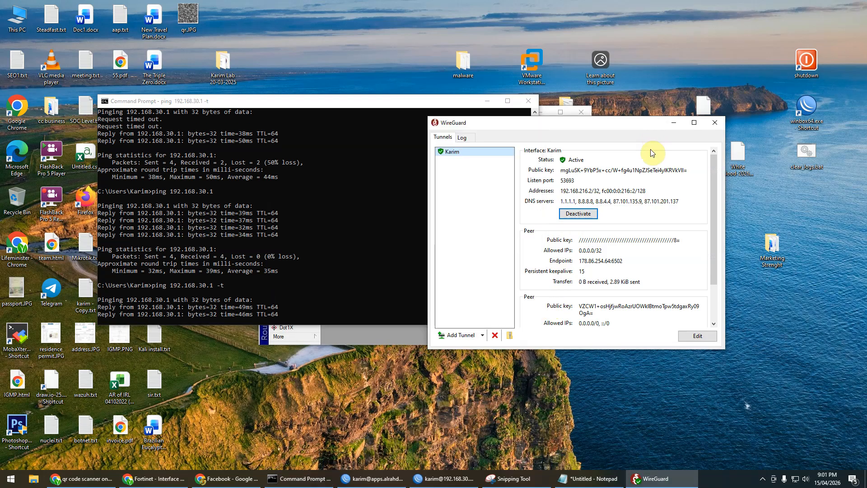
{"action": "left_click", "coordinate": [583, 215]}
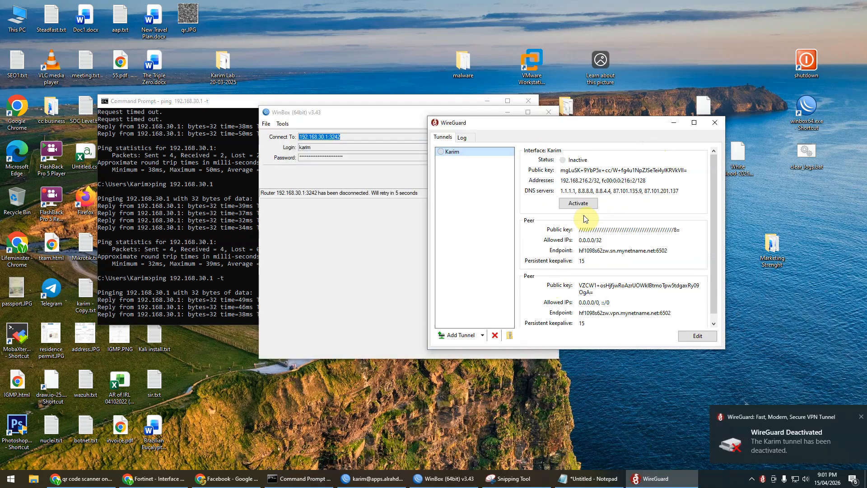
{"action": "left_click", "coordinate": [205, 101]}
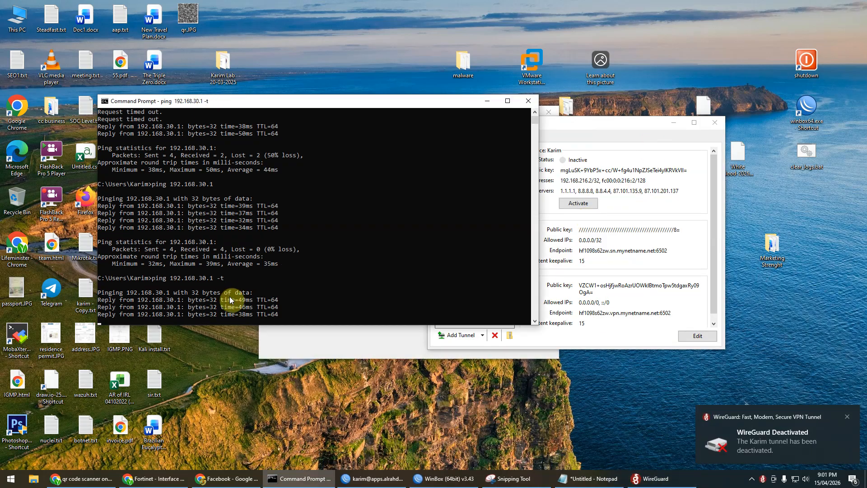
{"action": "left_click", "coordinate": [367, 345]}
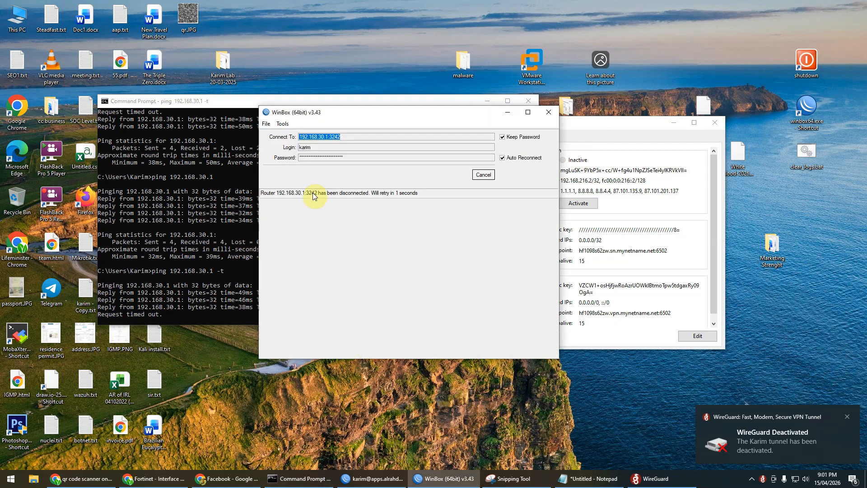
{"action": "left_click", "coordinate": [599, 228]}
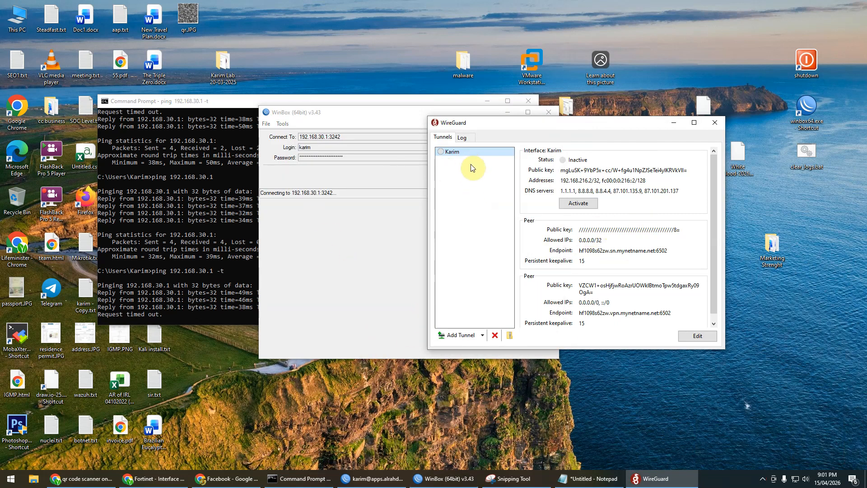
Step: Export all WireGuard tunnels to karim.zip on the Desktop
{"action": "left_click", "coordinate": [510, 336]}
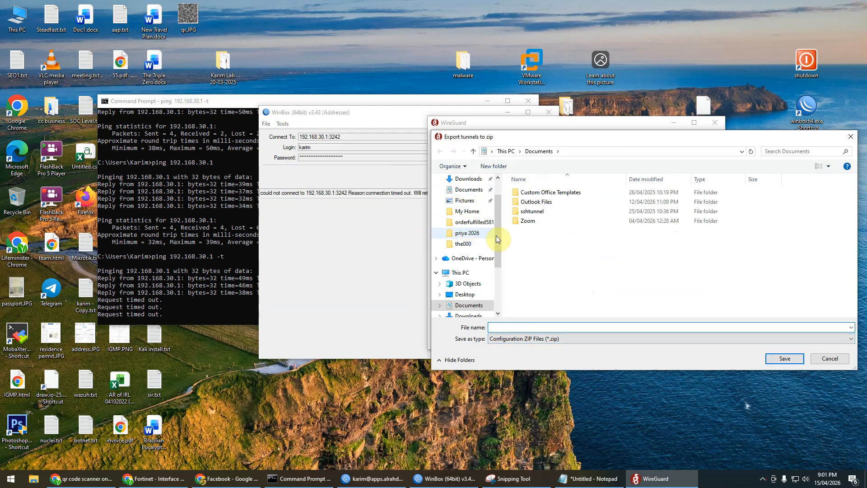
{"action": "scroll", "coordinate": [469, 187], "scroll_direction": "up", "scroll_amount": 1}
{"action": "left_click", "coordinate": [465, 179]}
{"action": "left_click", "coordinate": [518, 326]}
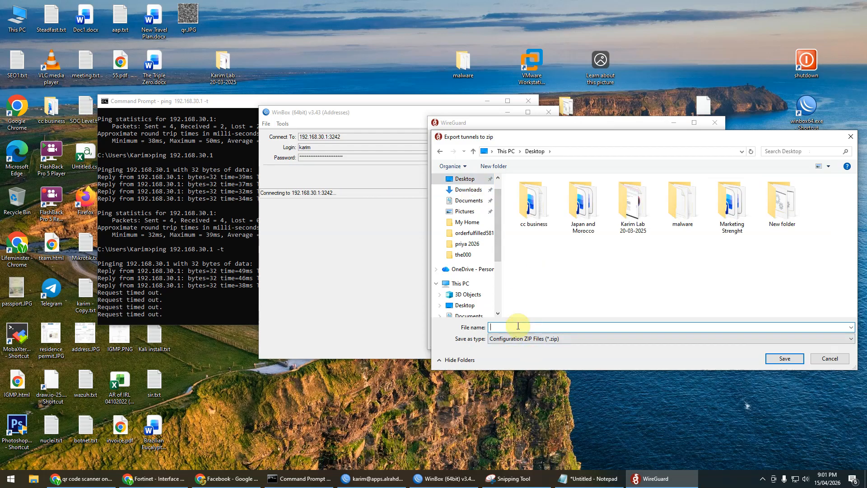
{"action": "type", "text": "karim"}
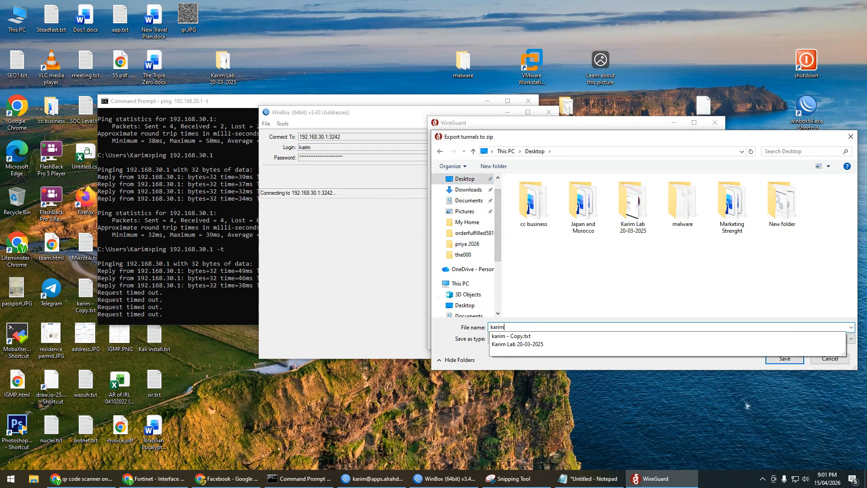
{"action": "key", "text": "Return"}
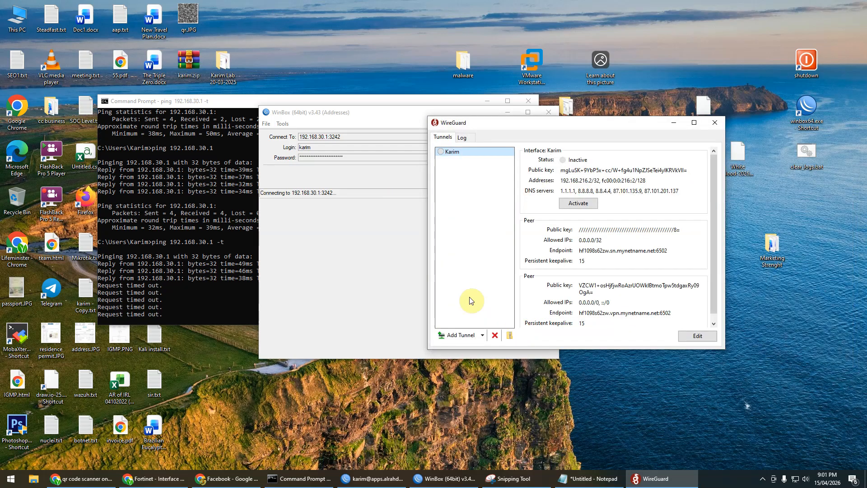
{"action": "left_click", "coordinate": [190, 68]}
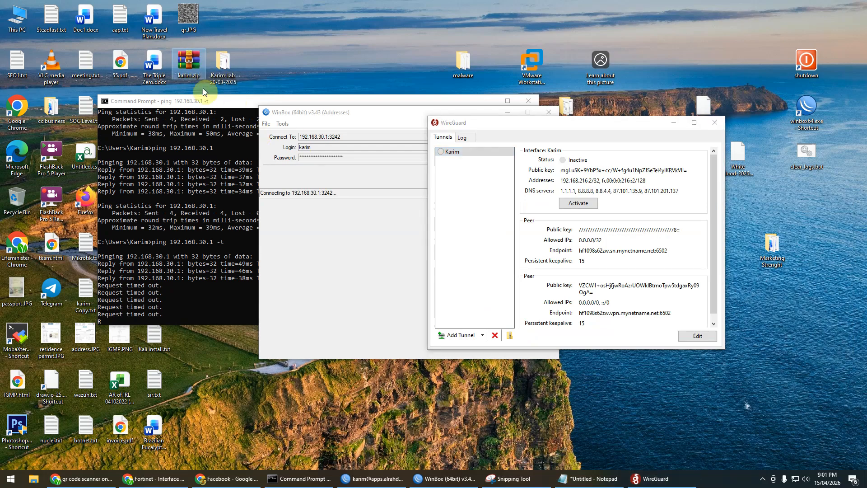
Step: Try importing karim.zip and dismiss the 'tunnel Karim already exists' error
{"action": "left_click", "coordinate": [474, 226]}
{"action": "left_click", "coordinate": [461, 335]}
{"action": "double_click", "coordinate": [843, 210]}
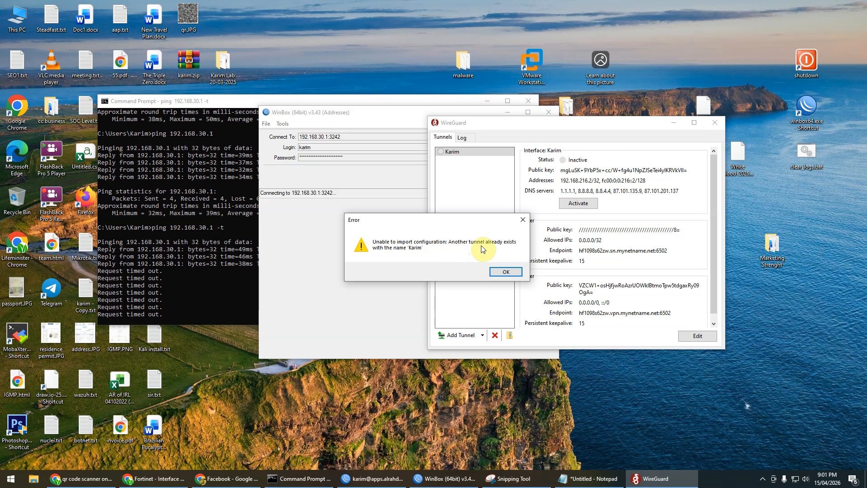
{"action": "left_click", "coordinate": [506, 272]}
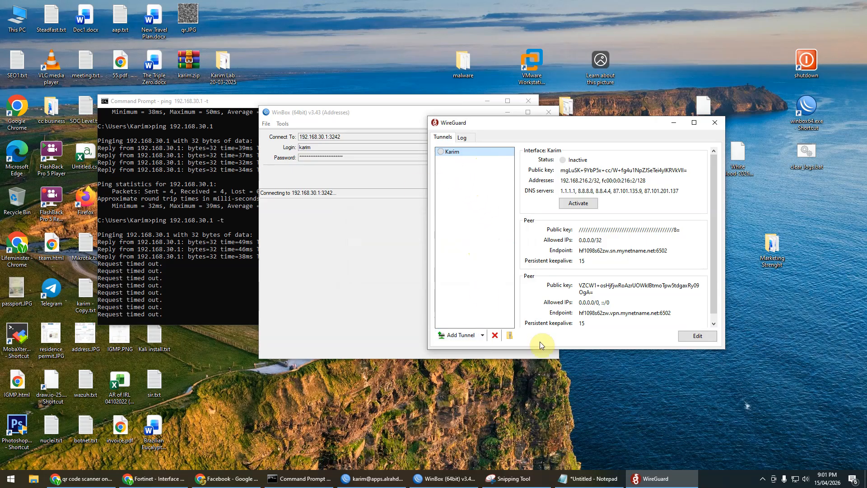
Step: Delete the Karim tunnel, re-import it from karim.zip, and activate it
{"action": "left_click", "coordinate": [498, 341]}
{"action": "left_click", "coordinate": [463, 271]}
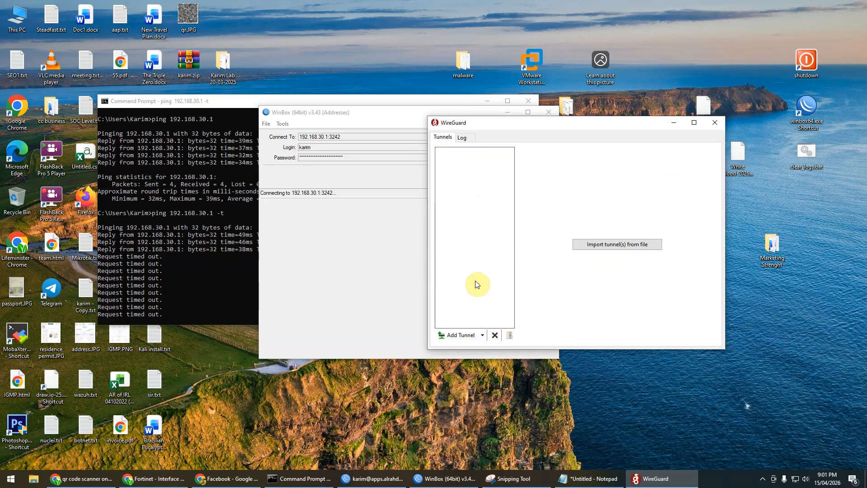
{"action": "left_click", "coordinate": [456, 340]}
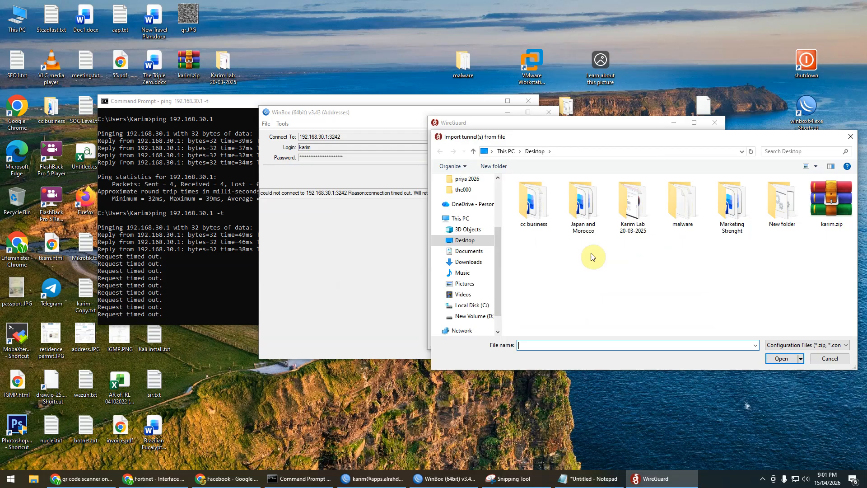
{"action": "double_click", "coordinate": [841, 219]}
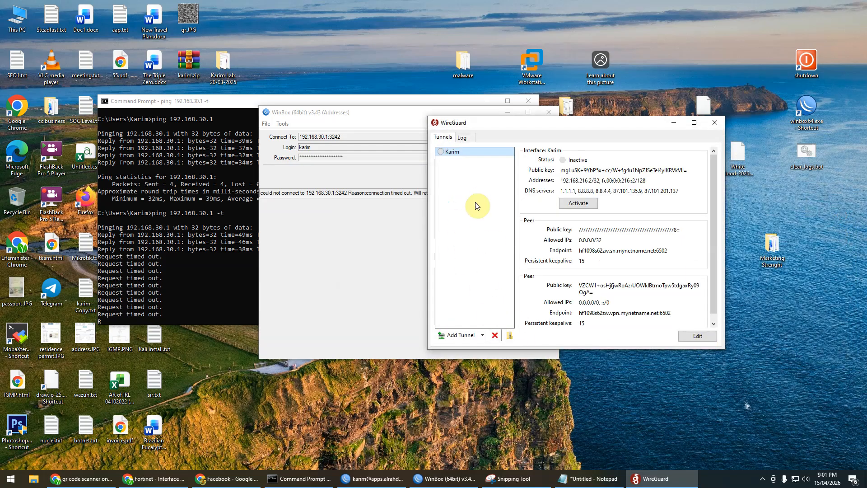
{"action": "left_click", "coordinate": [578, 204]}
Step: Confirm pings to 192.168.30.1 reply again and reconnect WinBox to the router
{"action": "left_click", "coordinate": [176, 105]}
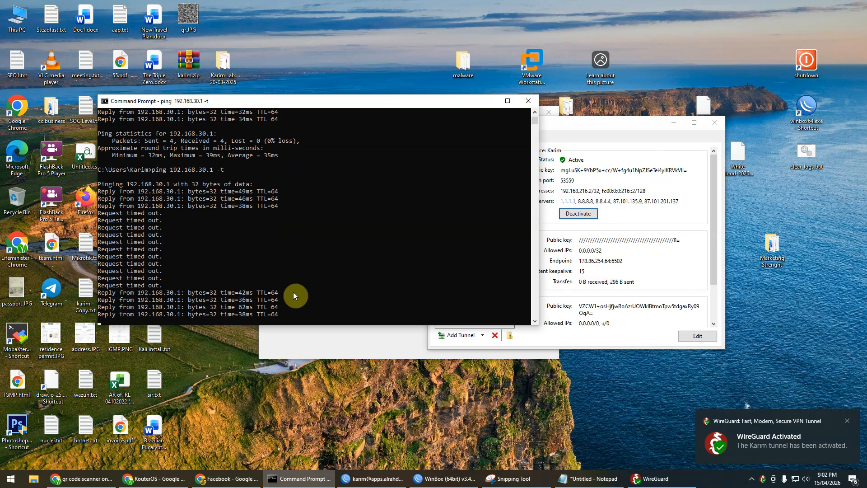
{"action": "left_click", "coordinate": [445, 478]}
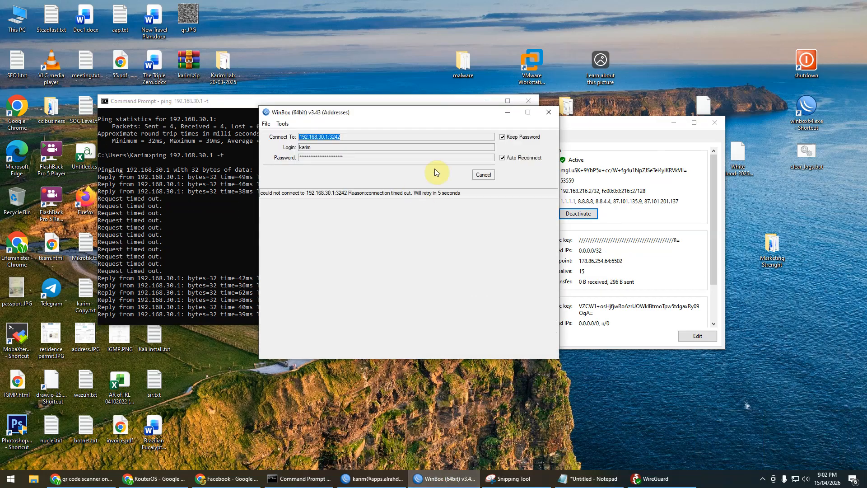
{"action": "left_click", "coordinate": [482, 175]}
{"action": "left_click", "coordinate": [484, 175]}
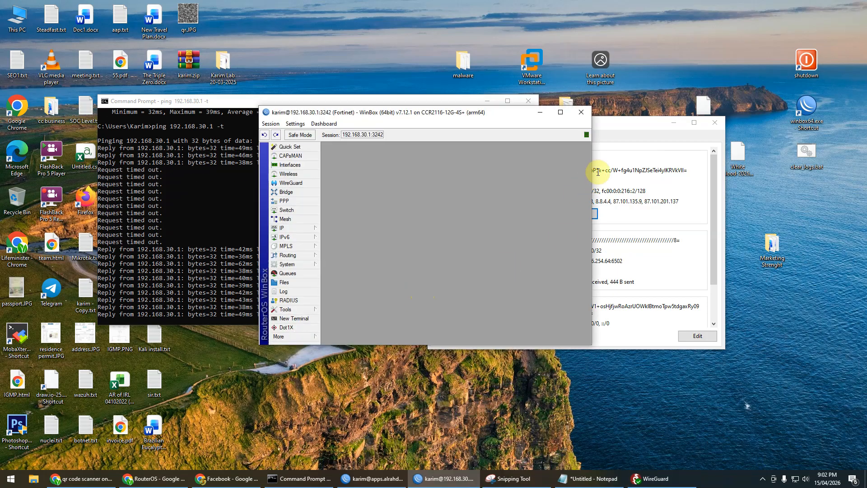
{"action": "left_click", "coordinate": [619, 129]}
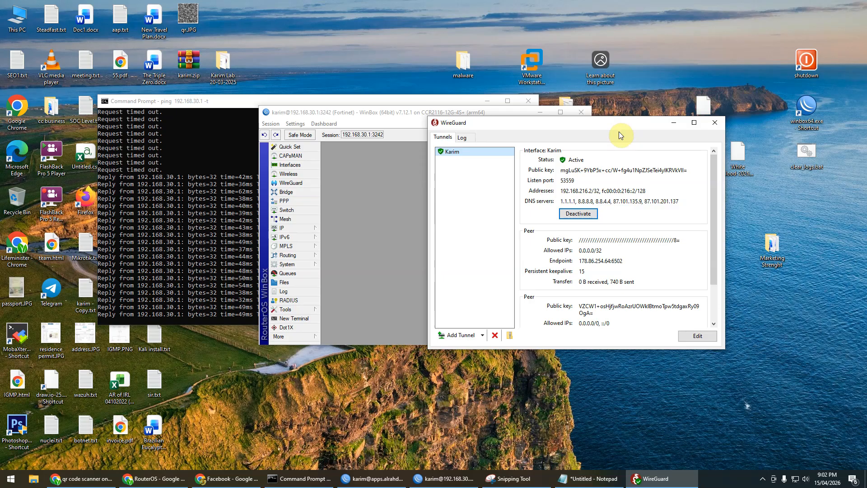
Step: Search Google for 'back to home', then refine it to 'back to home apps'
{"action": "left_click", "coordinate": [153, 477]}
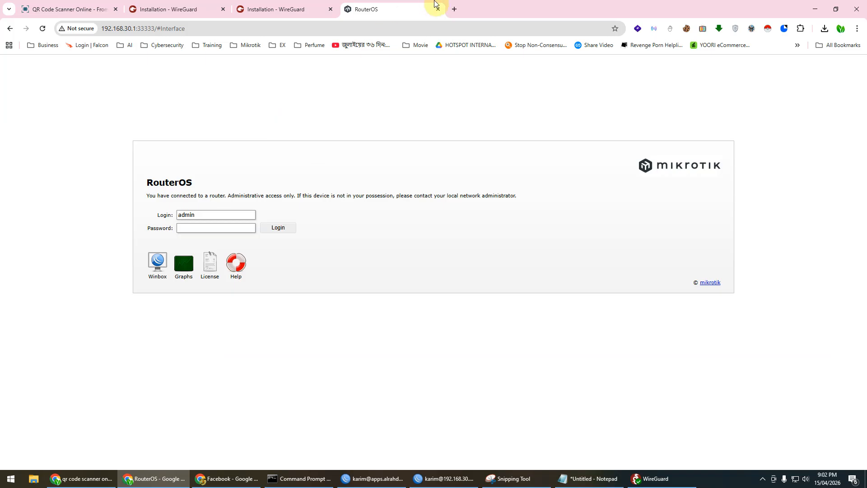
{"action": "left_click", "coordinate": [415, 25]}
{"action": "type", "text": "ba"}
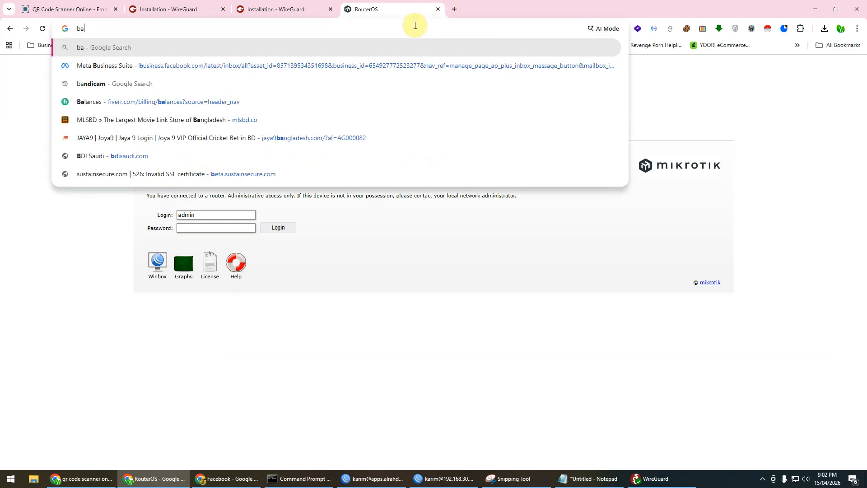
{"action": "type", "text": "ck to home"}
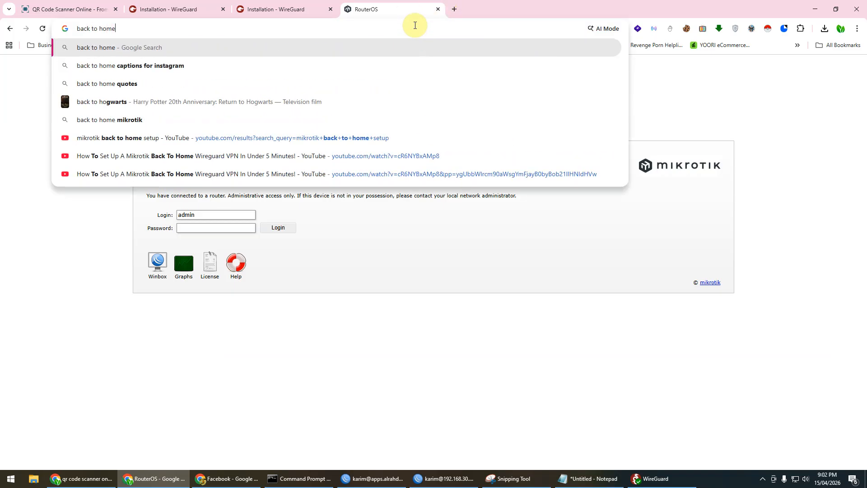
{"action": "key", "text": "Return"}
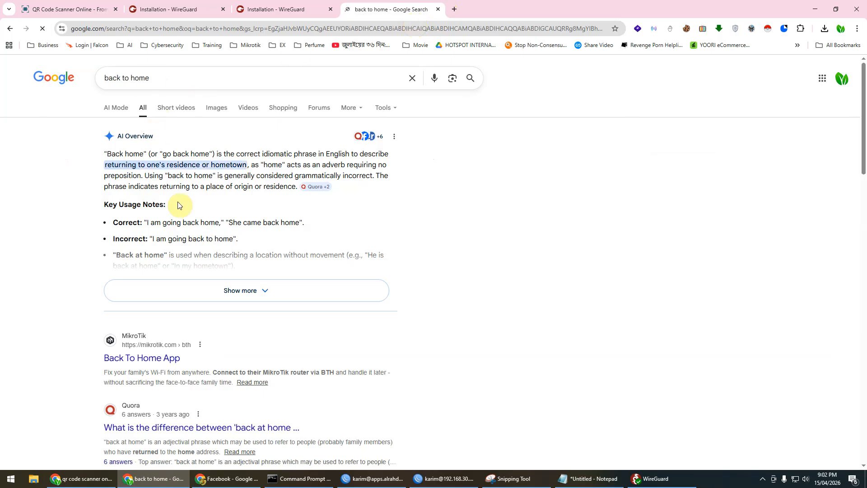
{"action": "left_click", "coordinate": [167, 80]}
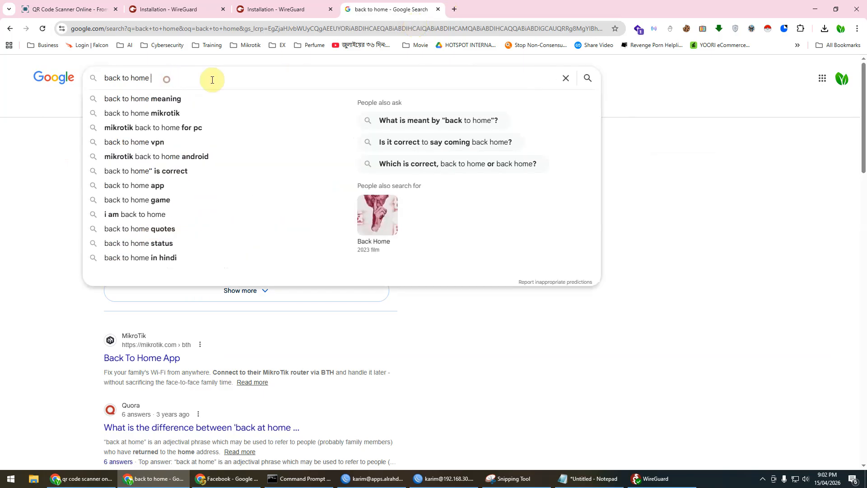
{"action": "type", "text": "apps"}
{"action": "key", "text": "Return"}
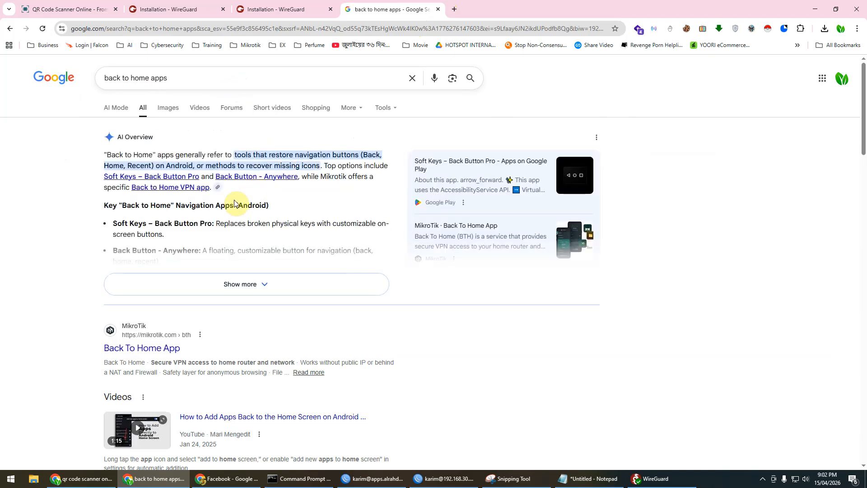
{"action": "scroll", "coordinate": [33, 236], "scroll_direction": "down", "scroll_amount": 4}
{"action": "scroll", "coordinate": [33, 236], "scroll_direction": "down", "scroll_amount": 4}
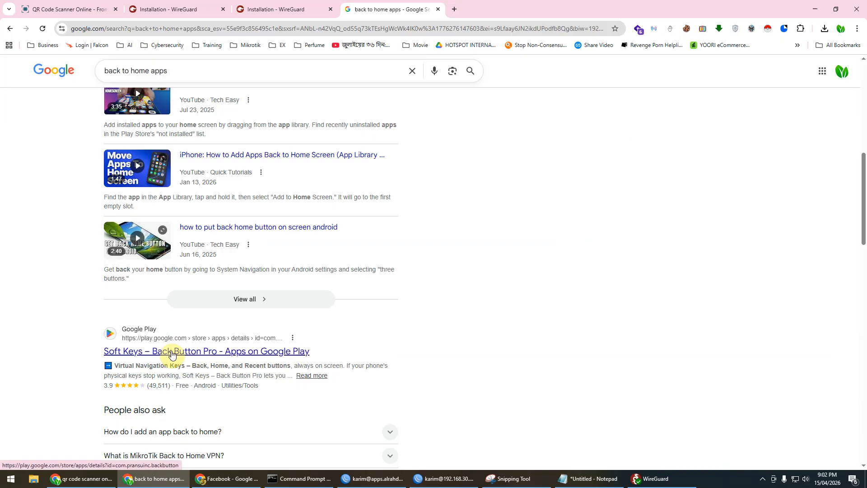
Step: Refine the search to 'mikrotik back to home apps' and open the Google Play result
{"action": "left_click", "coordinate": [103, 72]}
{"action": "type", "text": "mikrotik"}
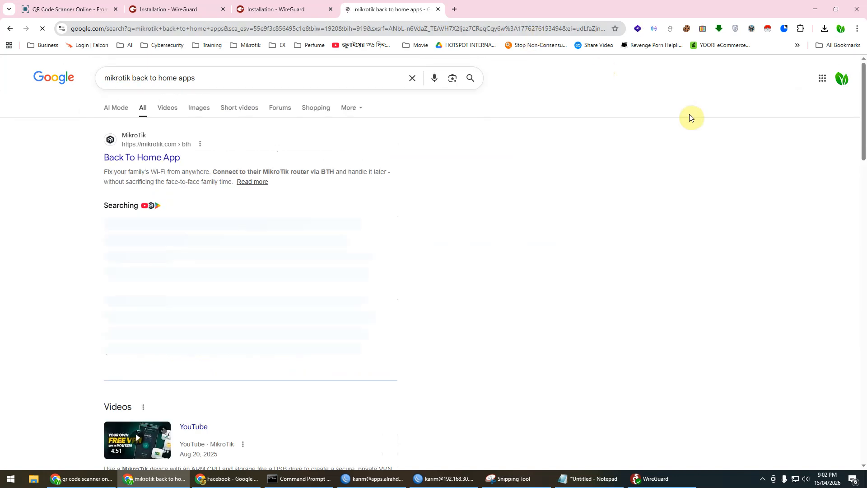
{"action": "scroll", "coordinate": [5, 214], "scroll_direction": "down", "scroll_amount": 10}
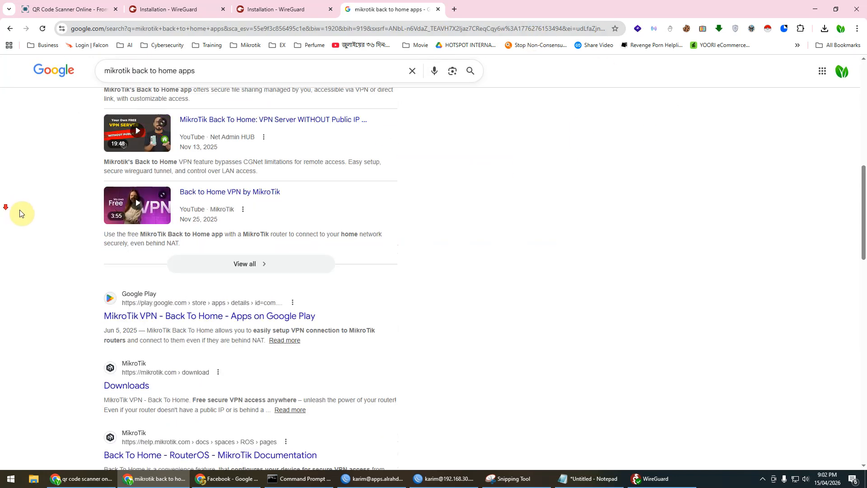
{"action": "left_click", "coordinate": [174, 317]}
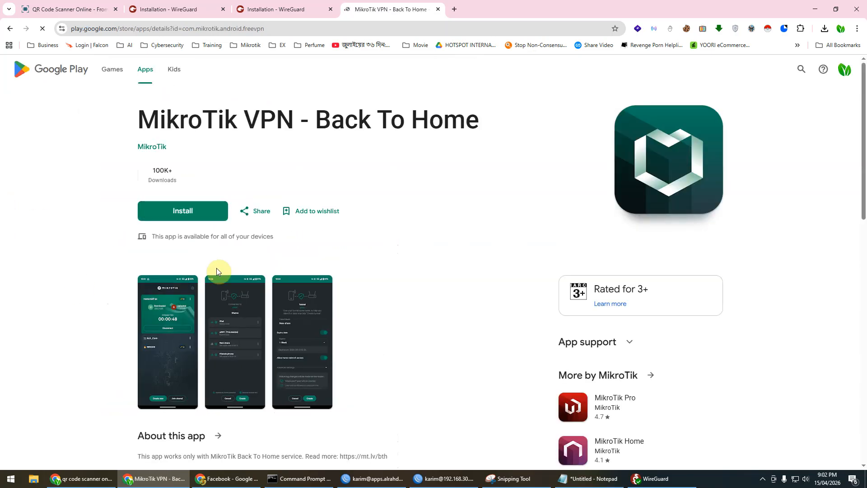
Step: View a Back To Home screenshot, then open the WireGuard Android app on Google Play
{"action": "left_click", "coordinate": [173, 317]}
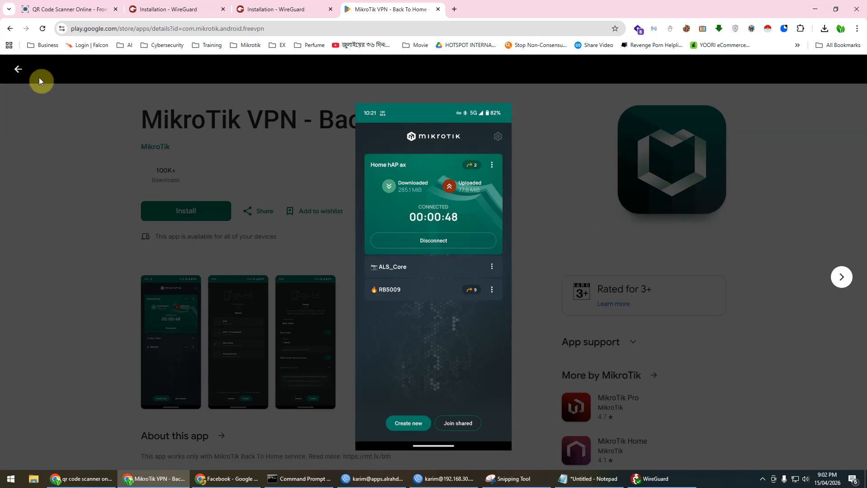
{"action": "left_click", "coordinate": [18, 76]}
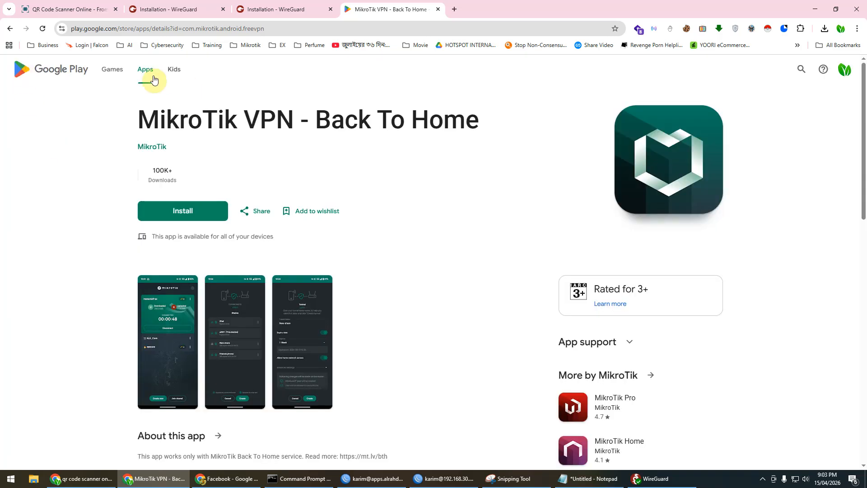
{"action": "left_click", "coordinate": [801, 69]}
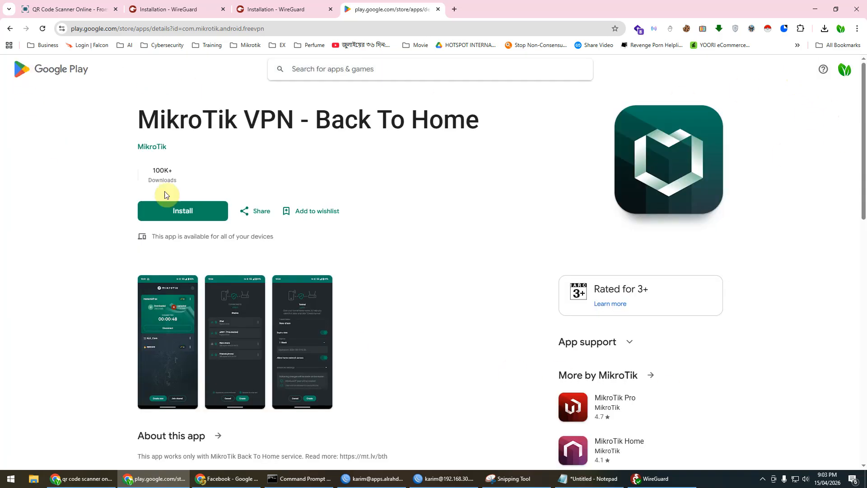
{"action": "left_click", "coordinate": [178, 13]}
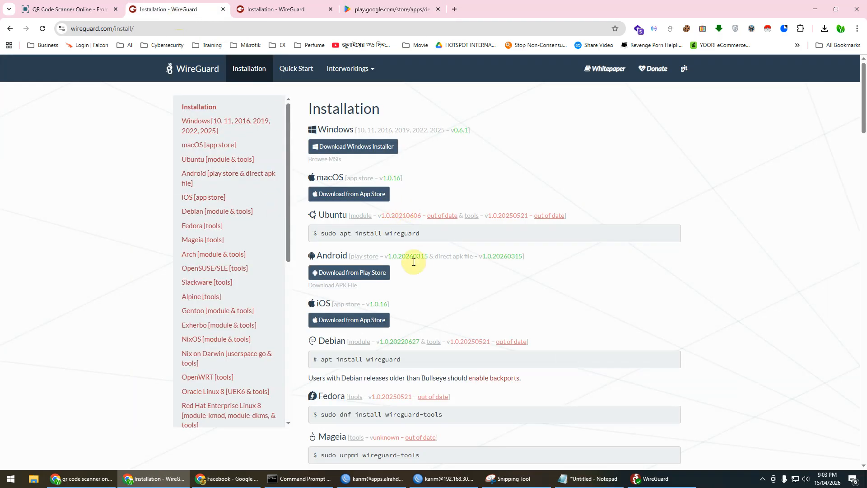
{"action": "left_click", "coordinate": [371, 272]}
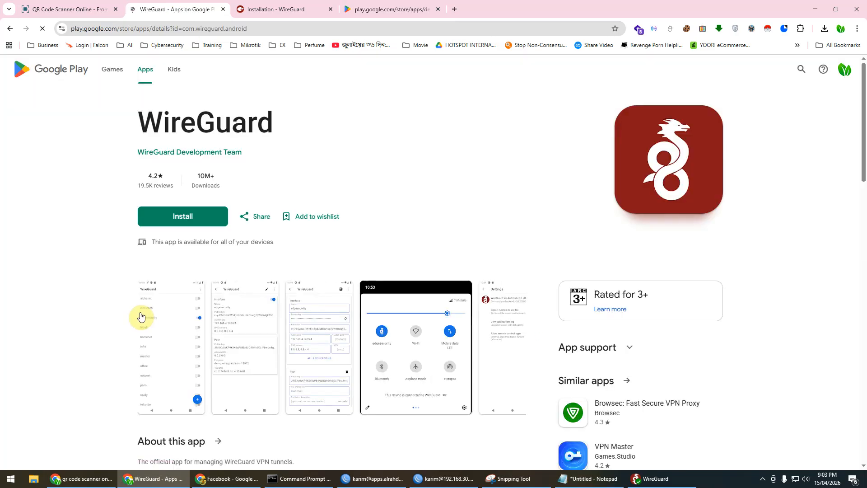
Step: Step through the WireGuard app screenshots up to the settings one, then minimise Chrome
{"action": "left_click", "coordinate": [171, 336]}
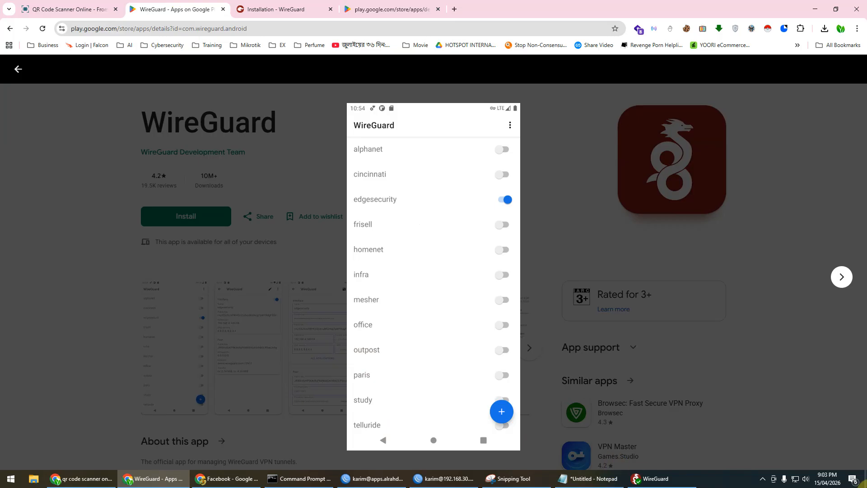
{"action": "left_click", "coordinate": [650, 478]}
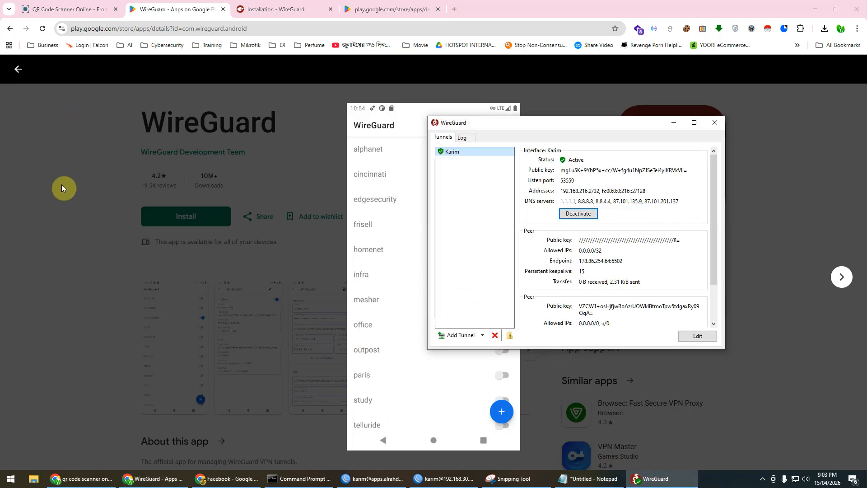
{"action": "left_click", "coordinate": [59, 197]}
{"action": "left_click", "coordinate": [199, 333]}
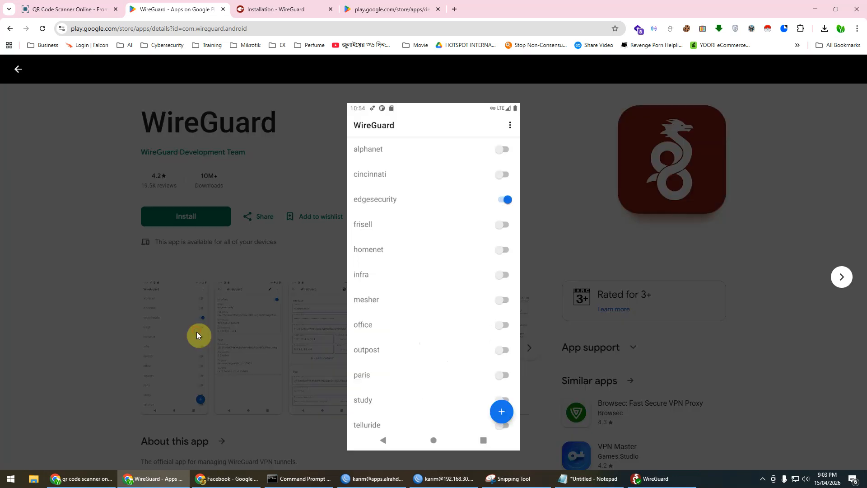
{"action": "left_click", "coordinate": [842, 286]}
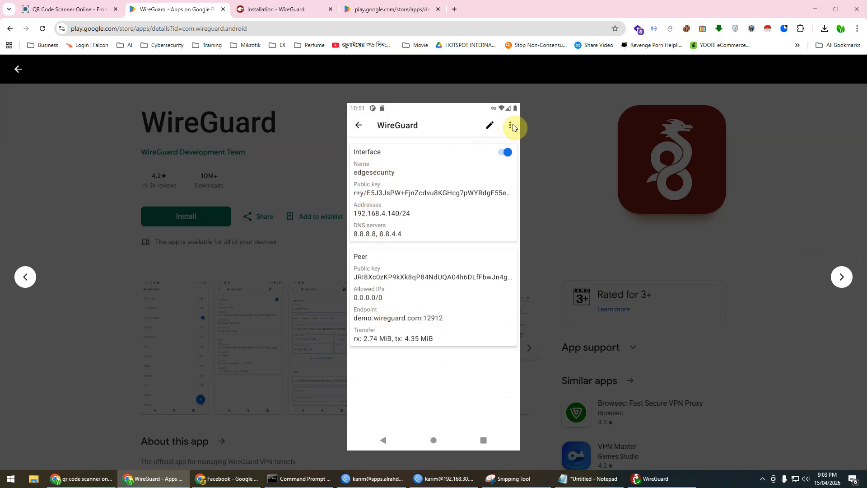
{"action": "left_click", "coordinate": [847, 284]}
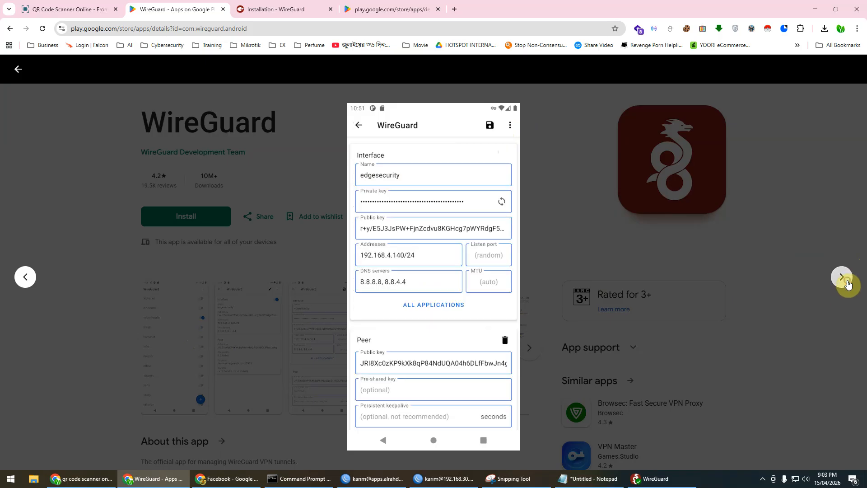
{"action": "left_click", "coordinate": [847, 284]}
{"action": "left_click", "coordinate": [847, 283]}
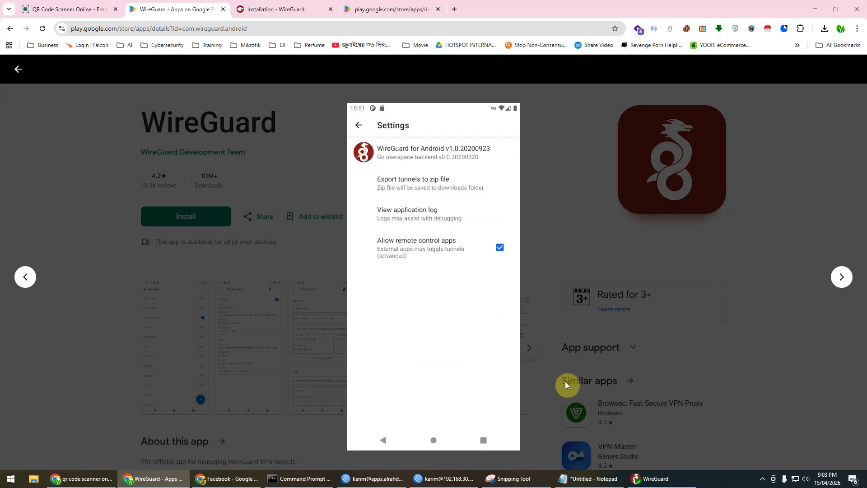
{"action": "left_click", "coordinate": [815, 9]}
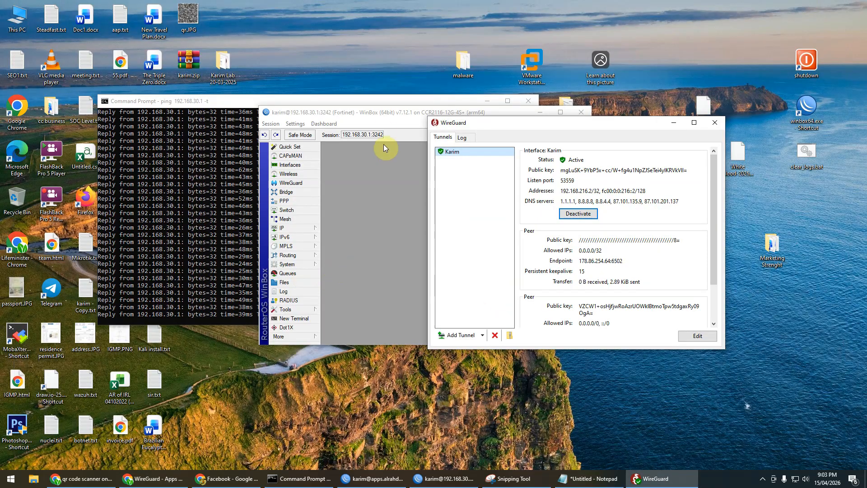
Step: Bring the WinBox router session forward and reveal the hidden system tray icons
{"action": "left_click", "coordinate": [378, 121]}
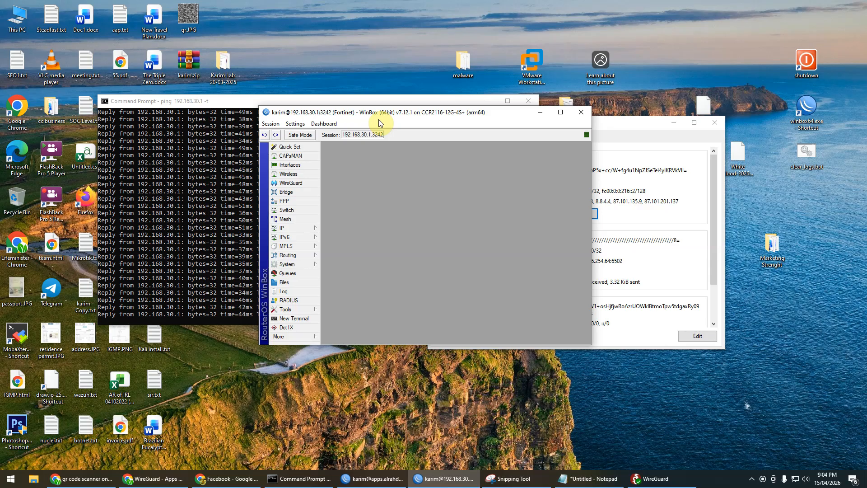
{"action": "left_click", "coordinate": [751, 478]}
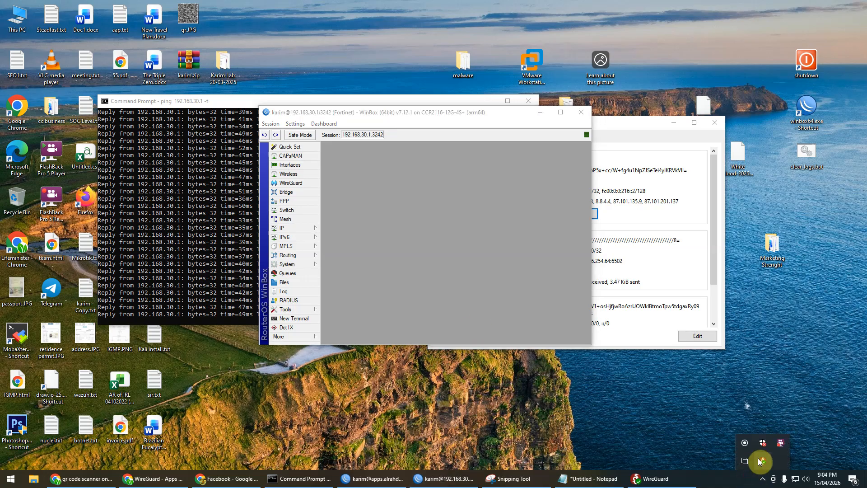